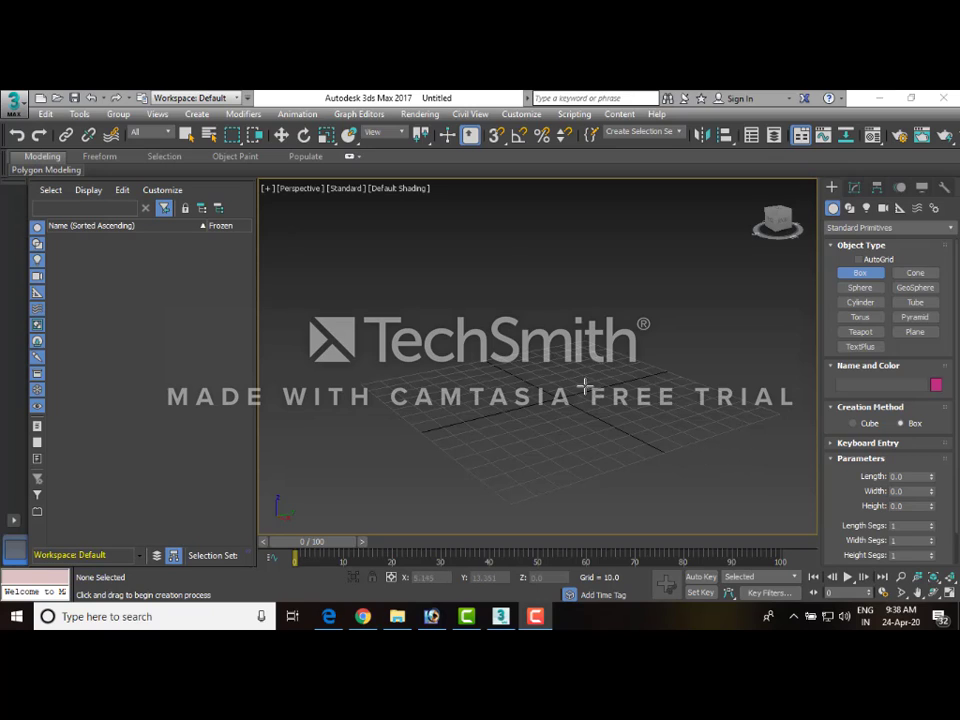
- Set the display unit scale to Metric with Meters in the units setup
{"action": "left_click", "coordinate": [506, 116]}
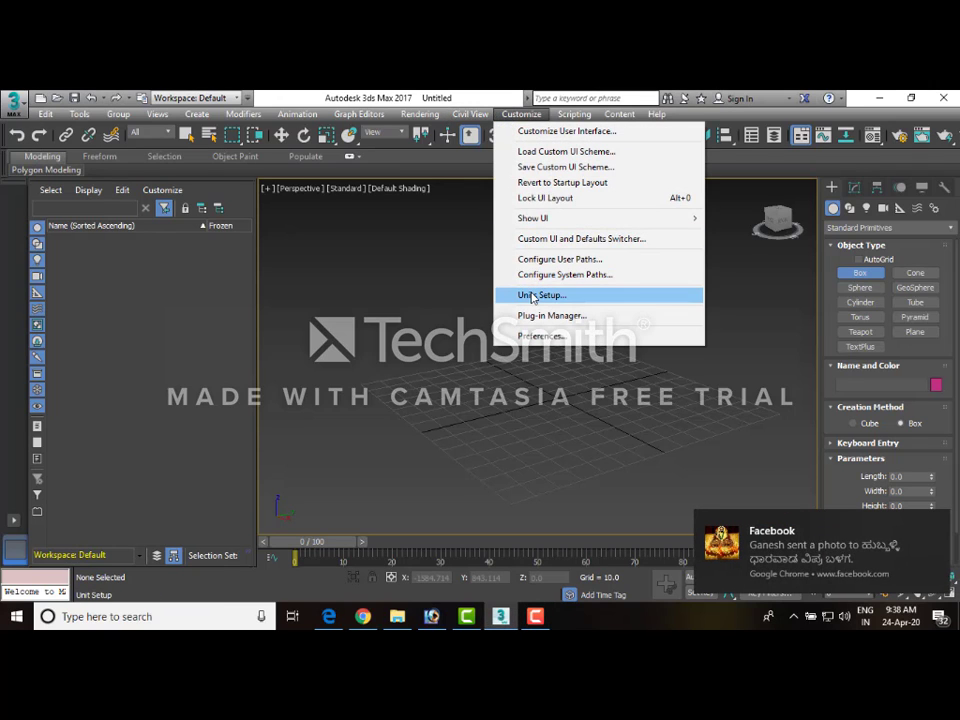
{"action": "left_click", "coordinate": [533, 295]}
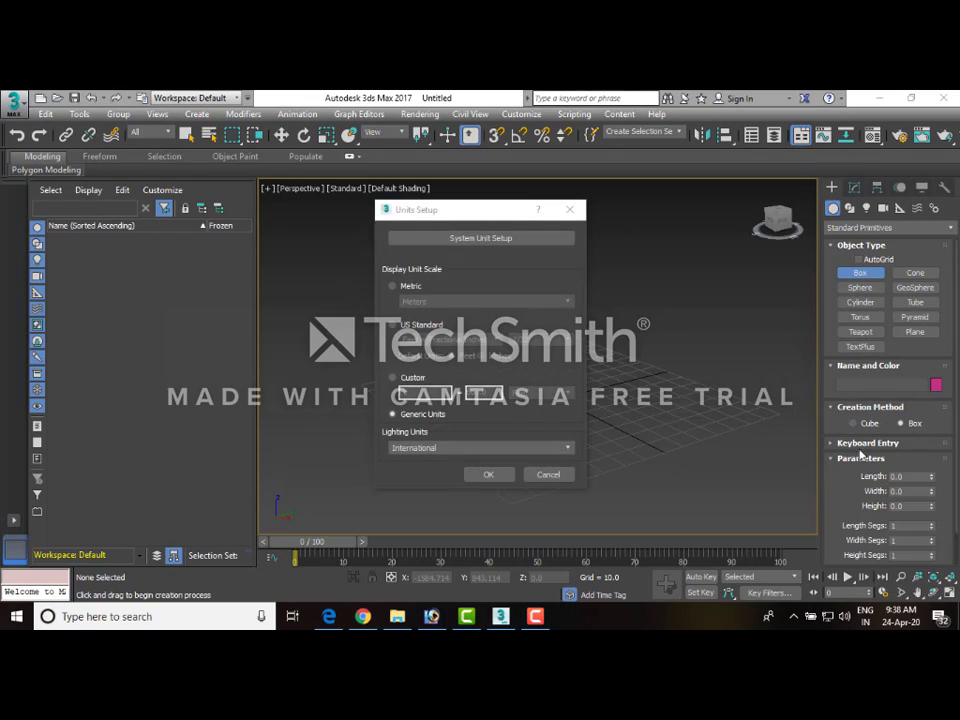
{"action": "left_click", "coordinate": [401, 287]}
{"action": "left_click", "coordinate": [429, 302]}
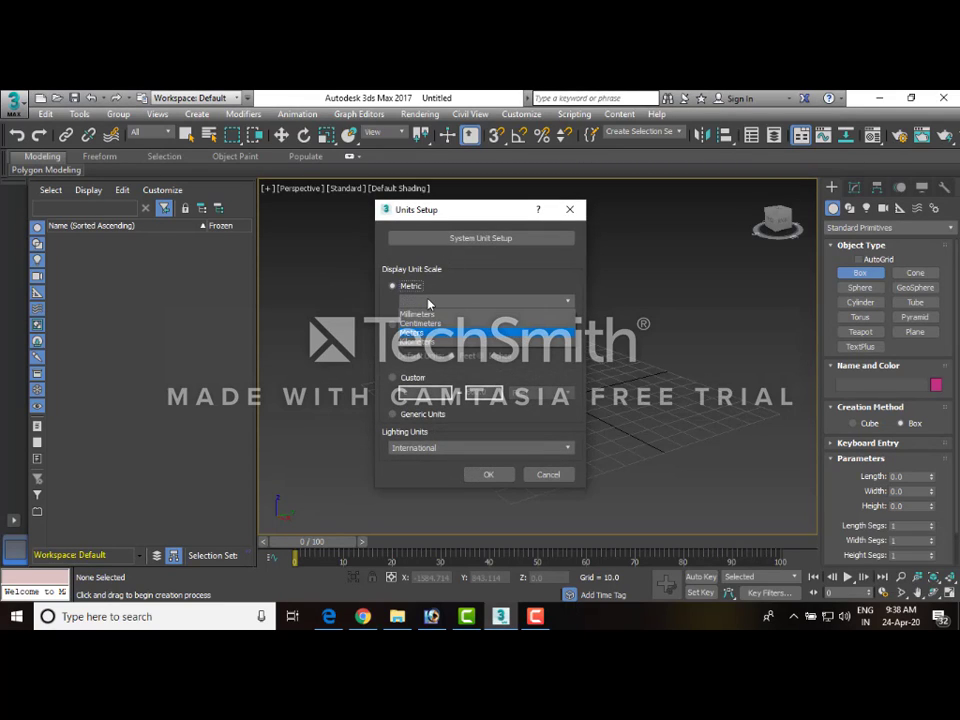
{"action": "left_click", "coordinate": [429, 302]}
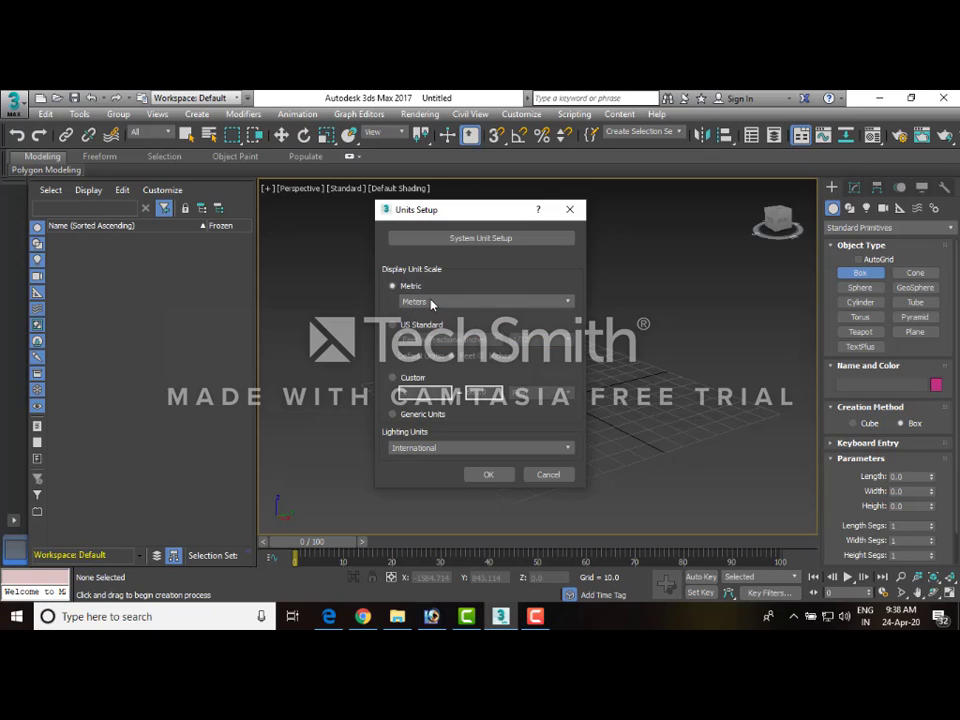
{"action": "left_click", "coordinate": [421, 327]}
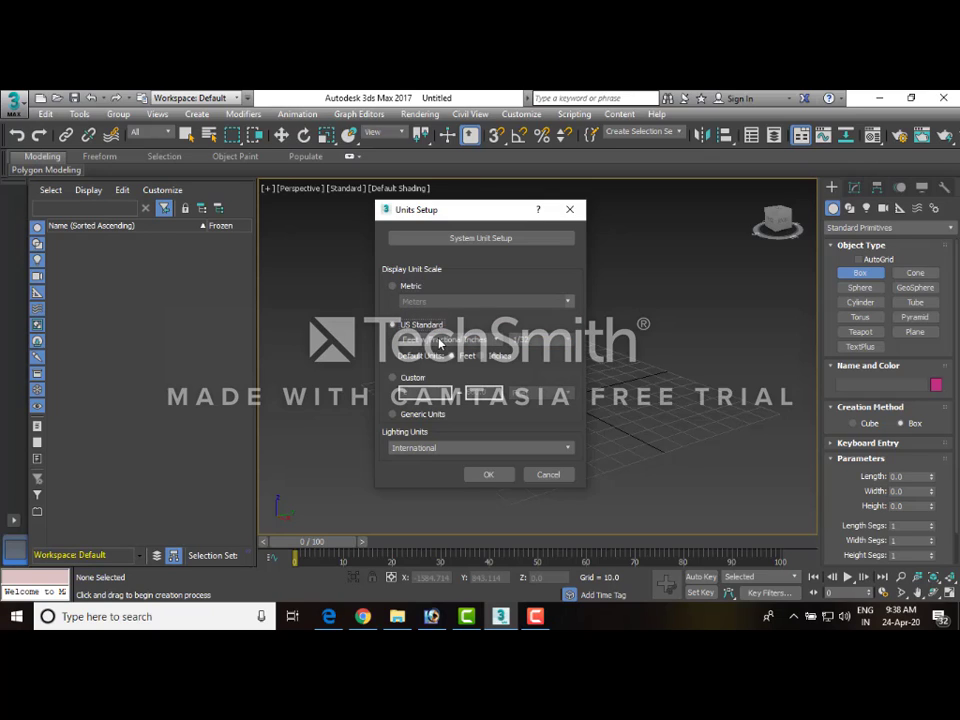
{"action": "left_click", "coordinate": [443, 341]}
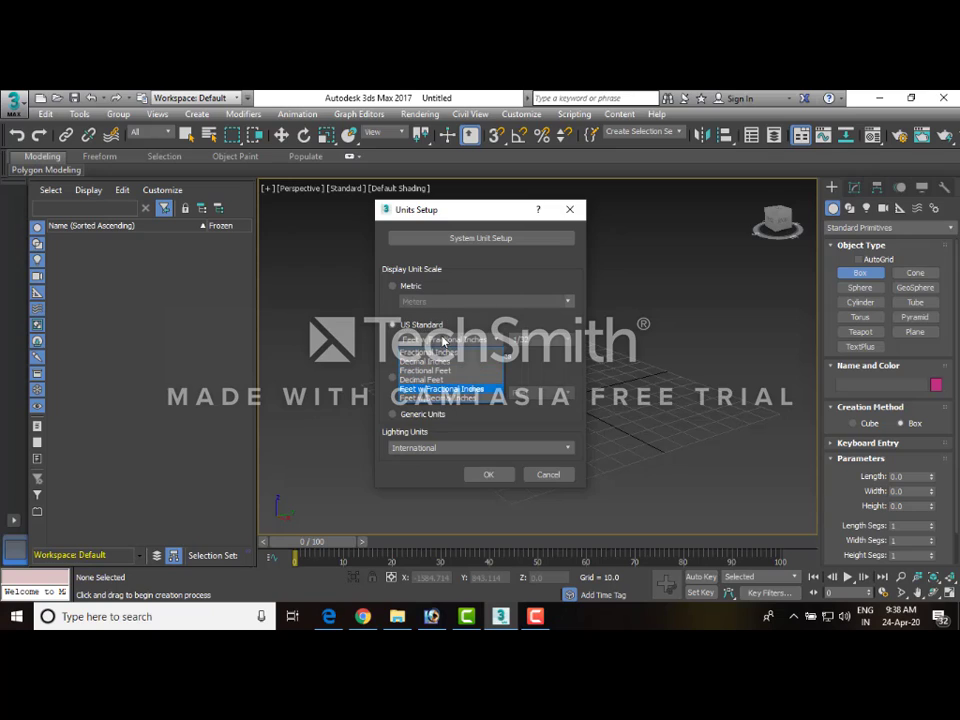
{"action": "left_click", "coordinate": [443, 342]}
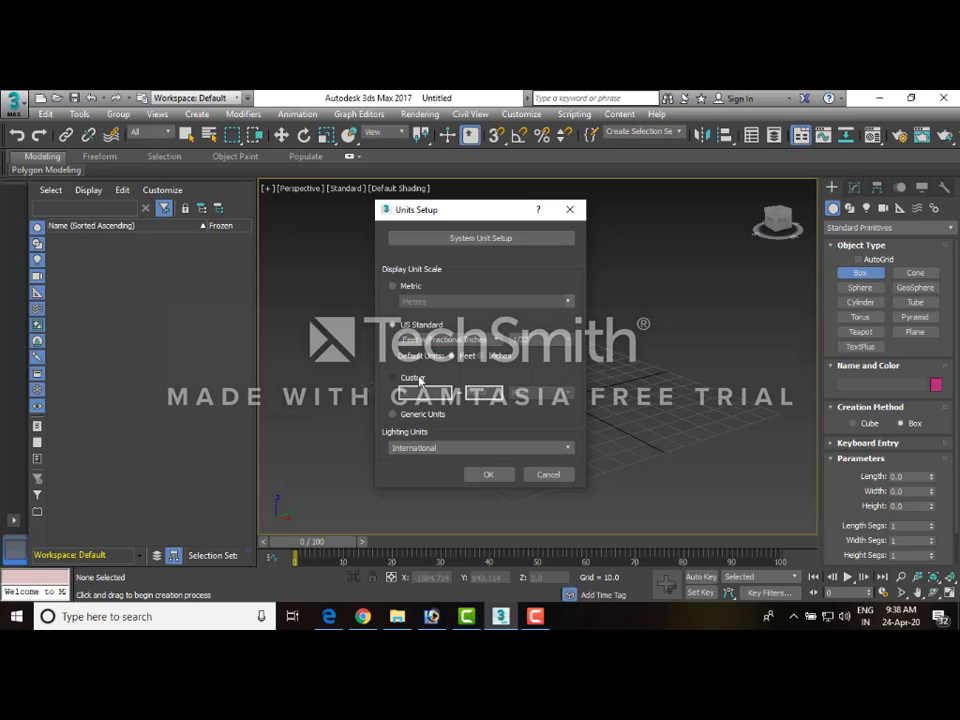
{"action": "left_click", "coordinate": [396, 286]}
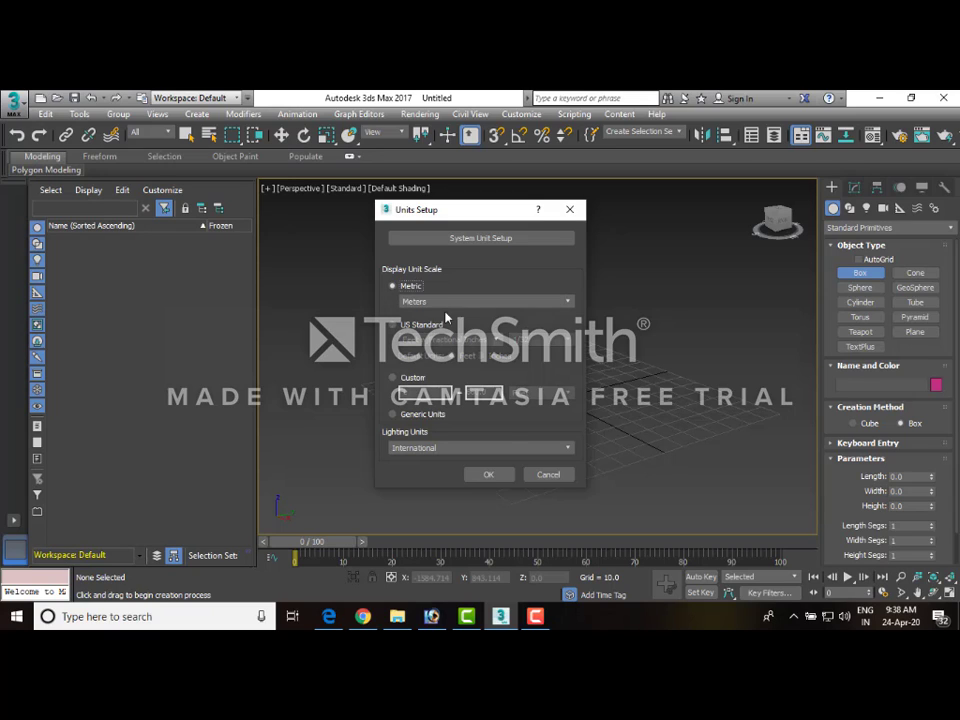
{"action": "left_click", "coordinate": [506, 475]}
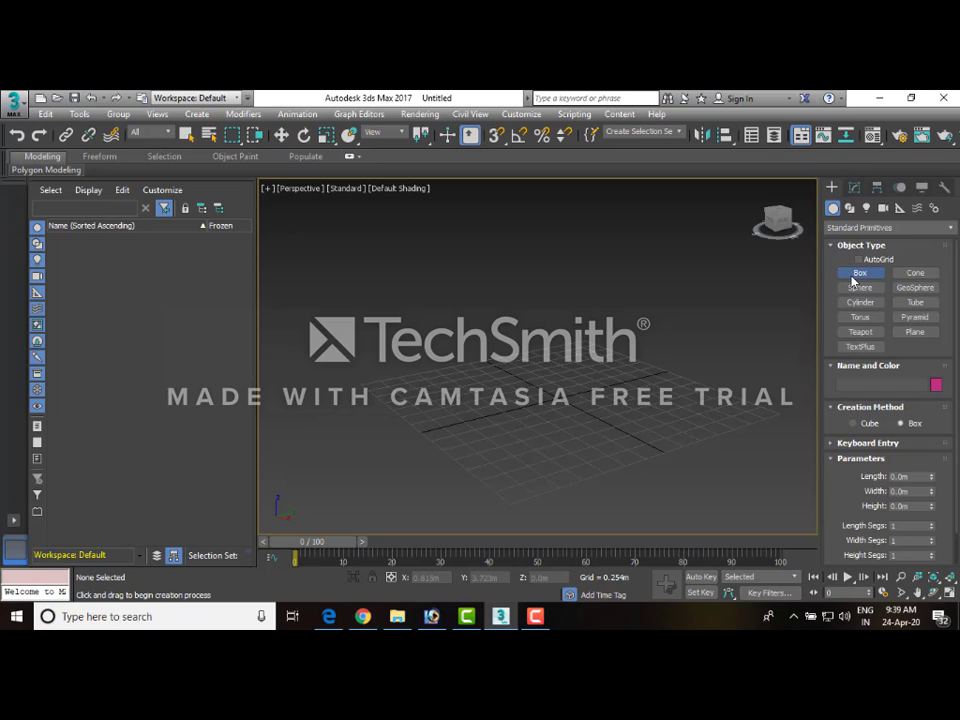
- Create a box about 4.02 m long, 2.04 m wide and 1.09 m high on the perspective grid
{"action": "left_click_drag", "start_coordinate": [403, 420], "coordinate": [738, 423]}
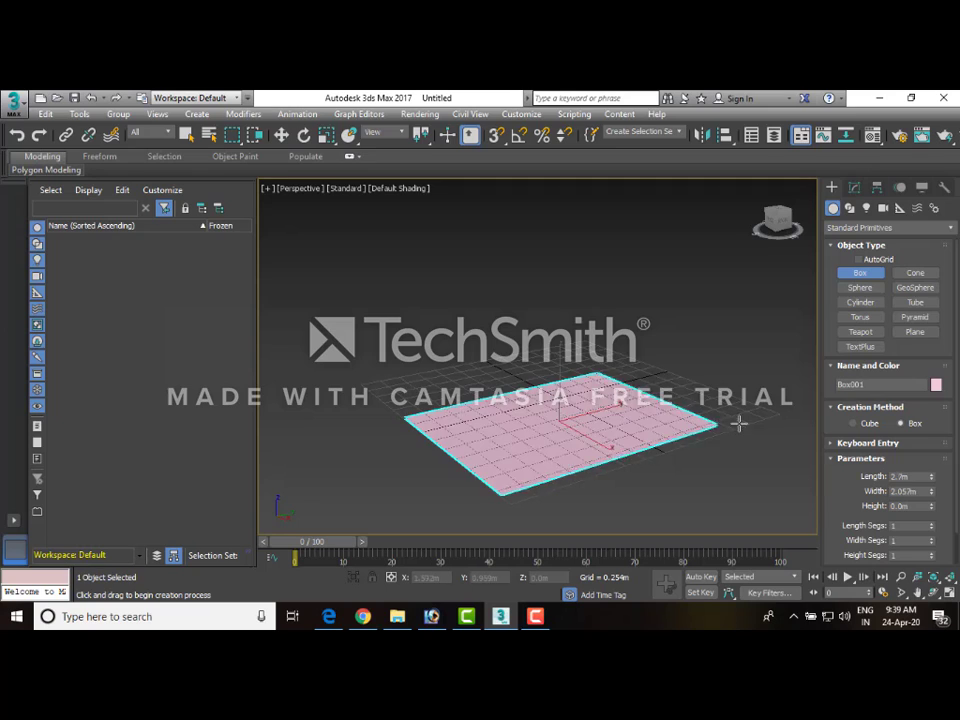
{"action": "left_click", "coordinate": [797, 313]}
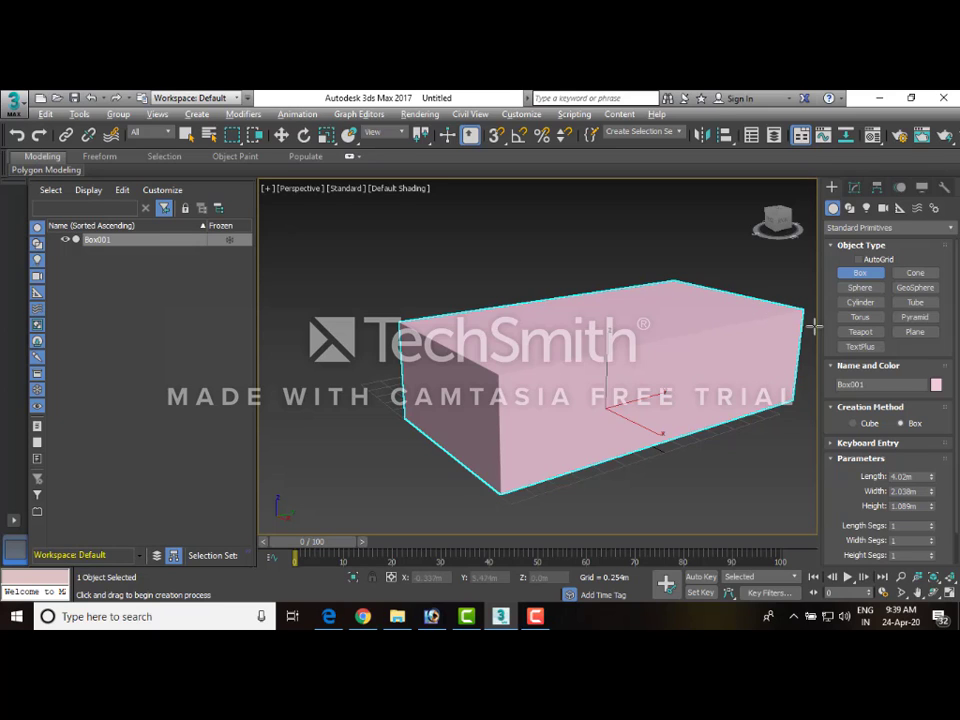
{"action": "middle_click_drag", "start_coordinate": [750, 433], "coordinate": [614, 421], "text": "alt"}
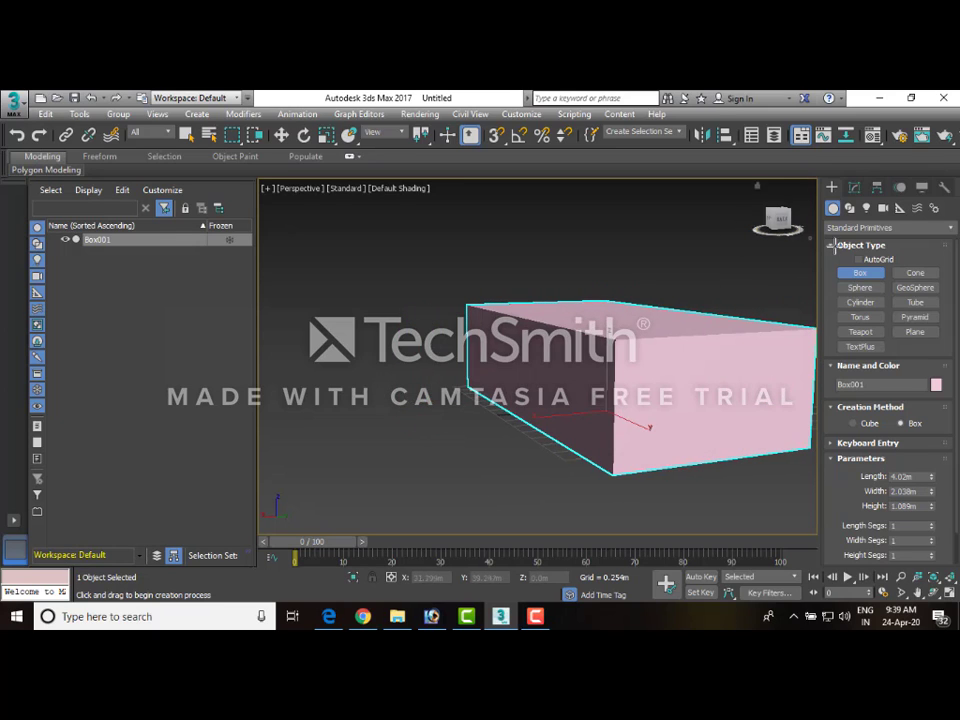
- Apply an Edit Poly modifier to the box
{"action": "left_click", "coordinate": [854, 188]}
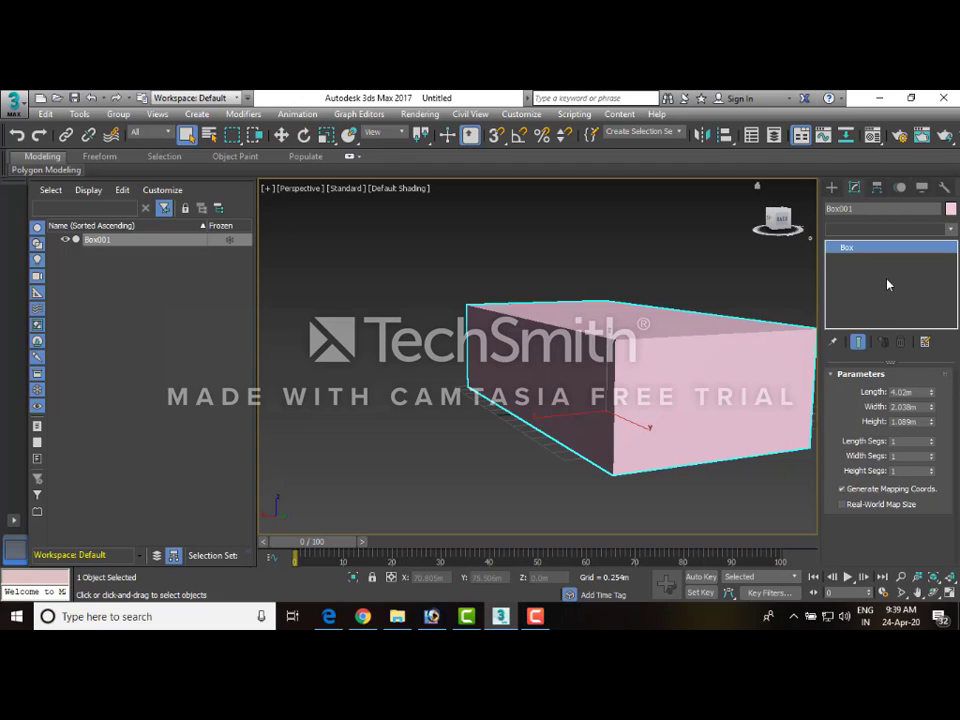
{"action": "left_click", "coordinate": [888, 228]}
{"action": "scroll", "coordinate": [883, 295], "scroll_direction": "down", "scroll_amount": 3}
{"action": "key", "text": "e"}
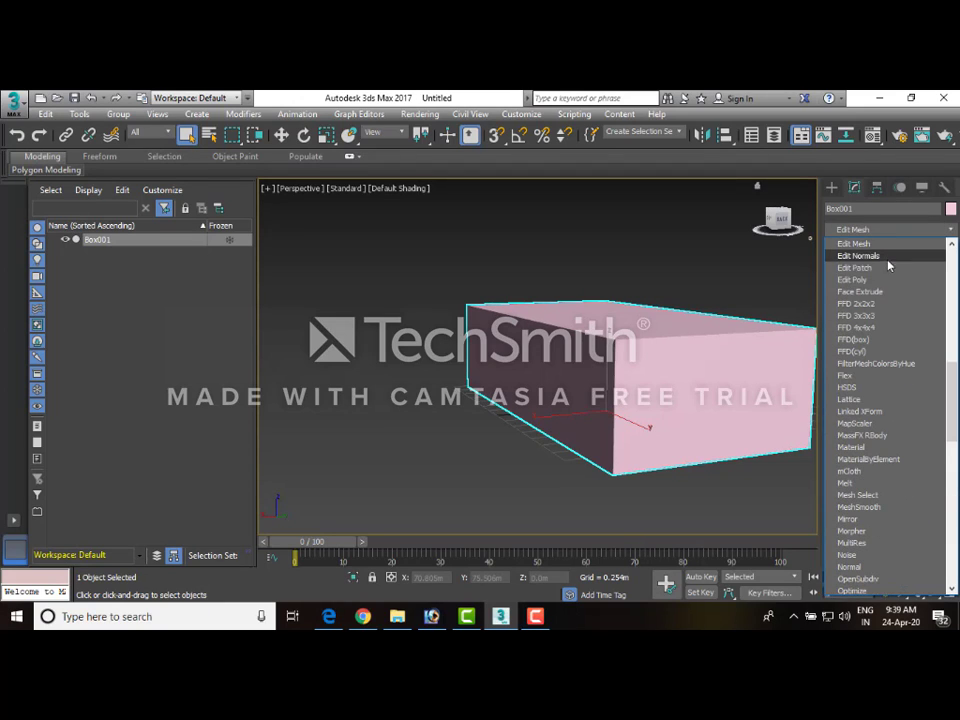
{"action": "left_click", "coordinate": [886, 280]}
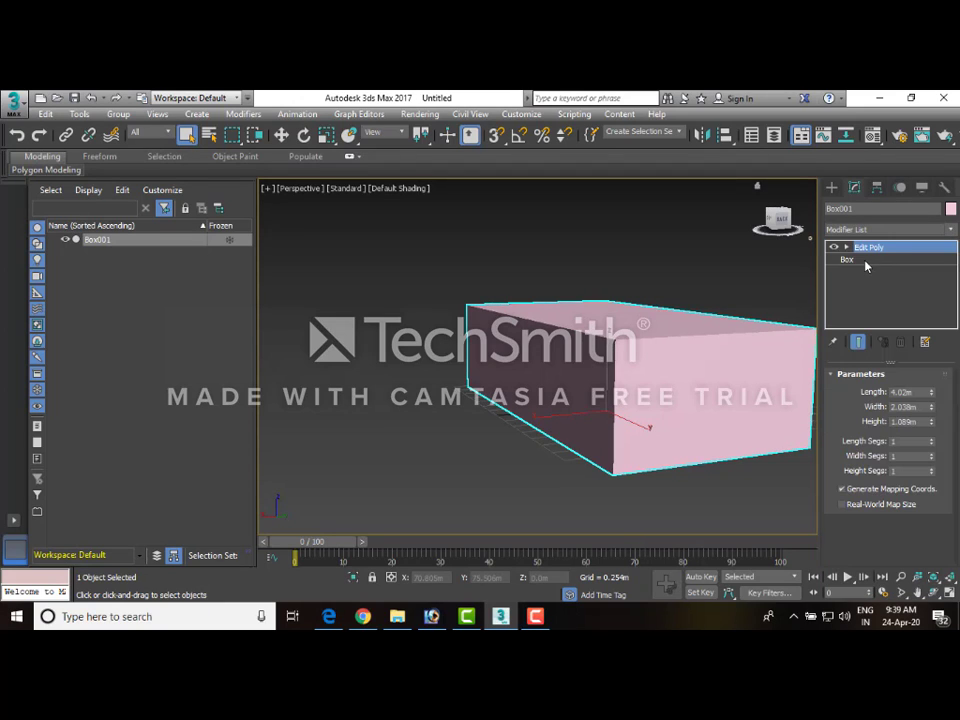
- Inset the box's front end polygon by about 0.324 m and delete the inner polygon to make a window opening
{"action": "left_click", "coordinate": [875, 295]}
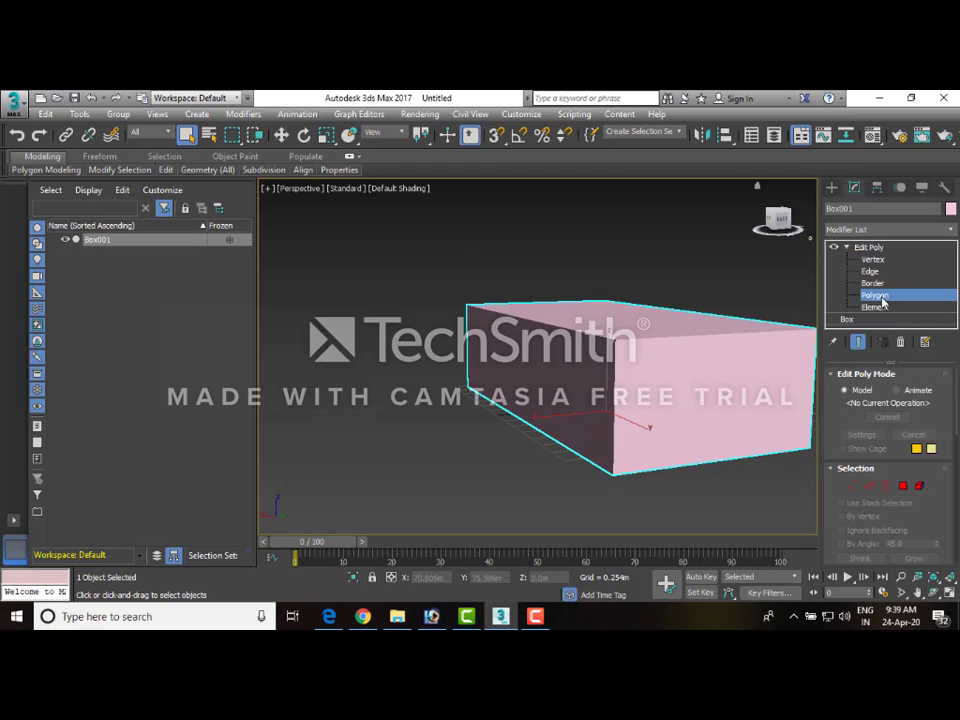
{"action": "left_click", "coordinate": [790, 410]}
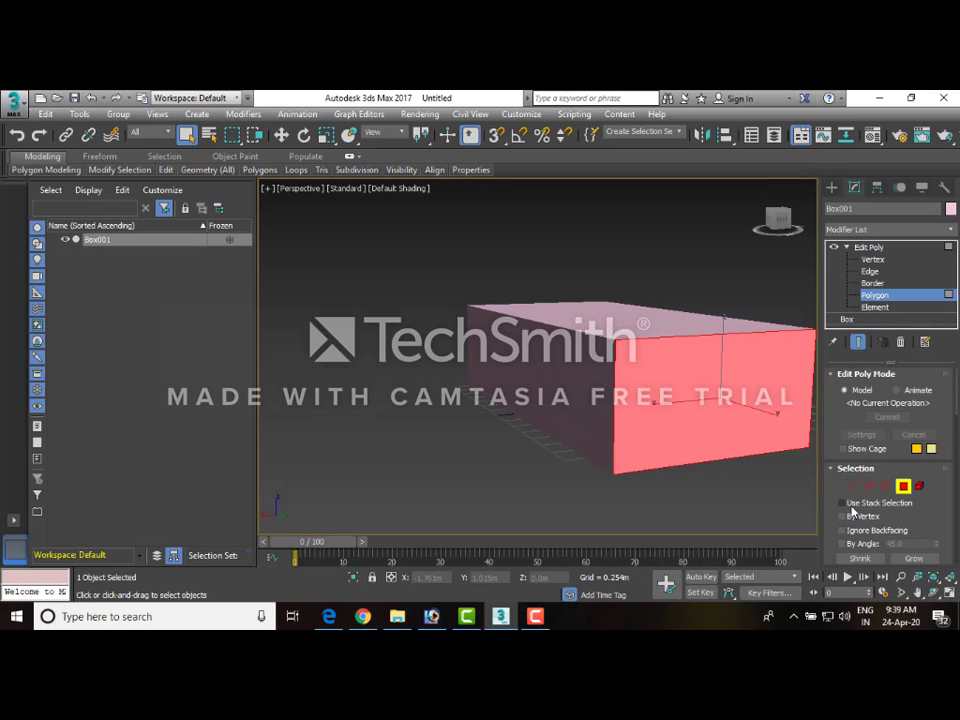
{"action": "left_click_drag", "start_coordinate": [842, 506], "coordinate": [853, 296]}
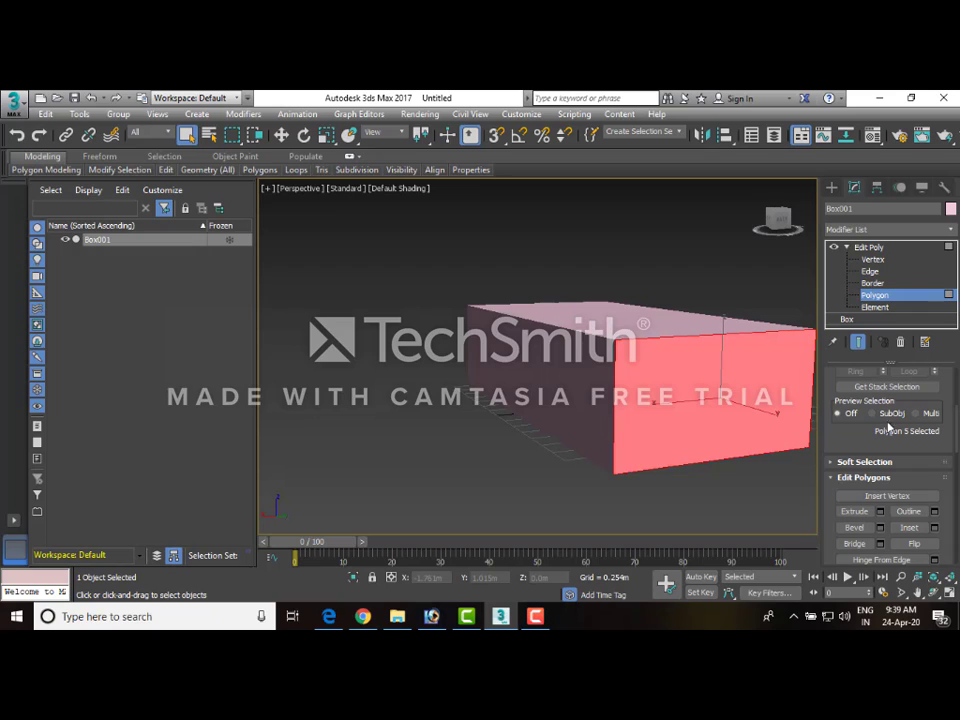
{"action": "left_click", "coordinate": [936, 531]}
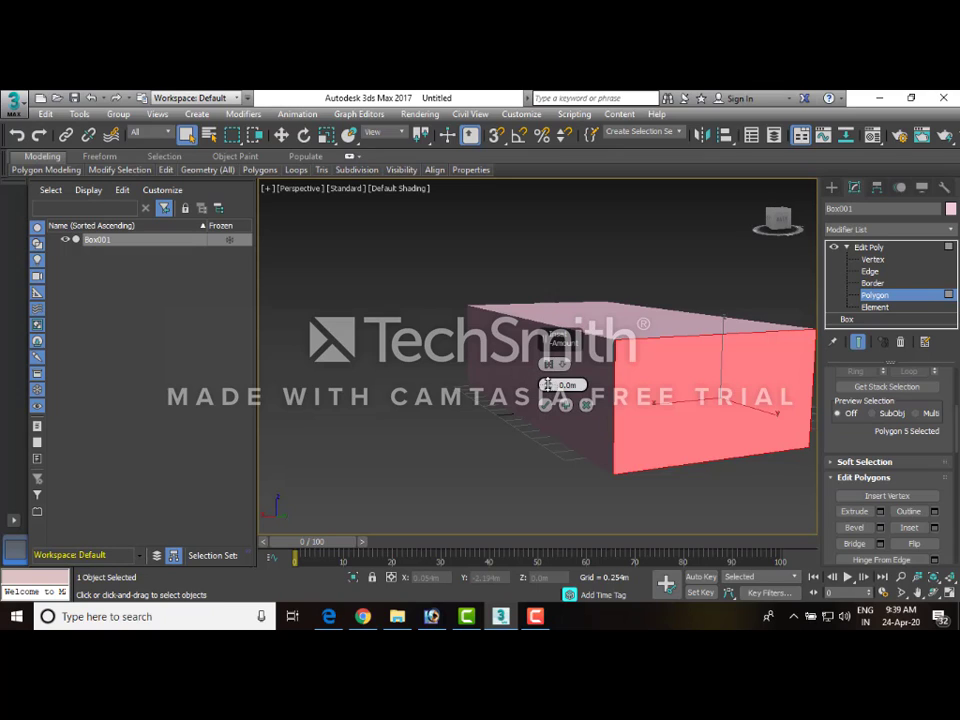
{"action": "left_click_drag", "start_coordinate": [549, 389], "coordinate": [548, 386]}
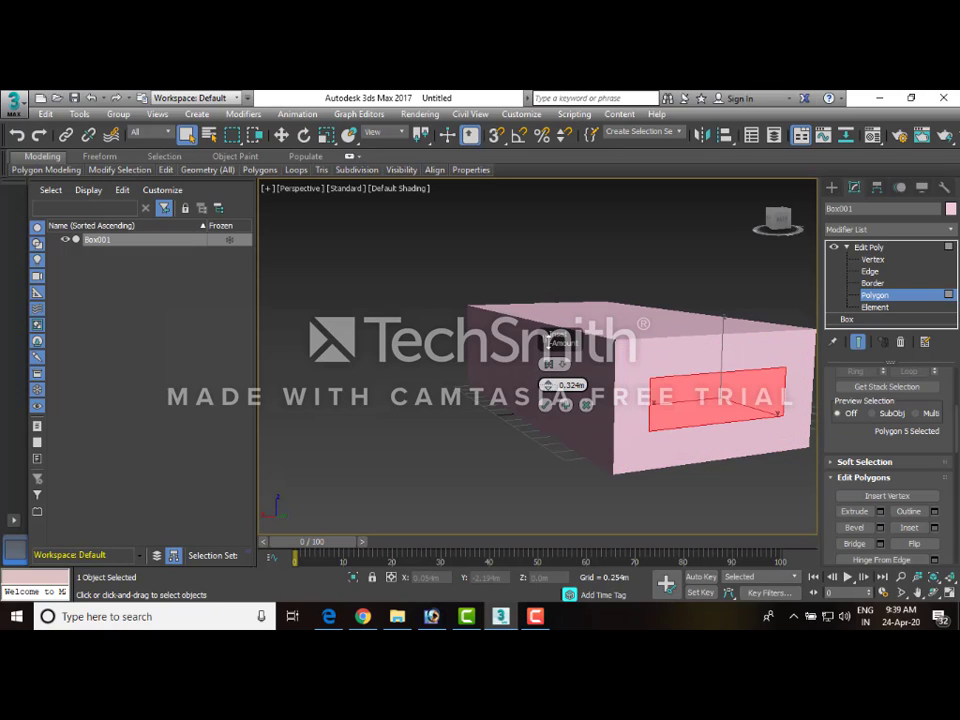
{"action": "left_click", "coordinate": [548, 405]}
{"action": "key", "text": "Delete"}
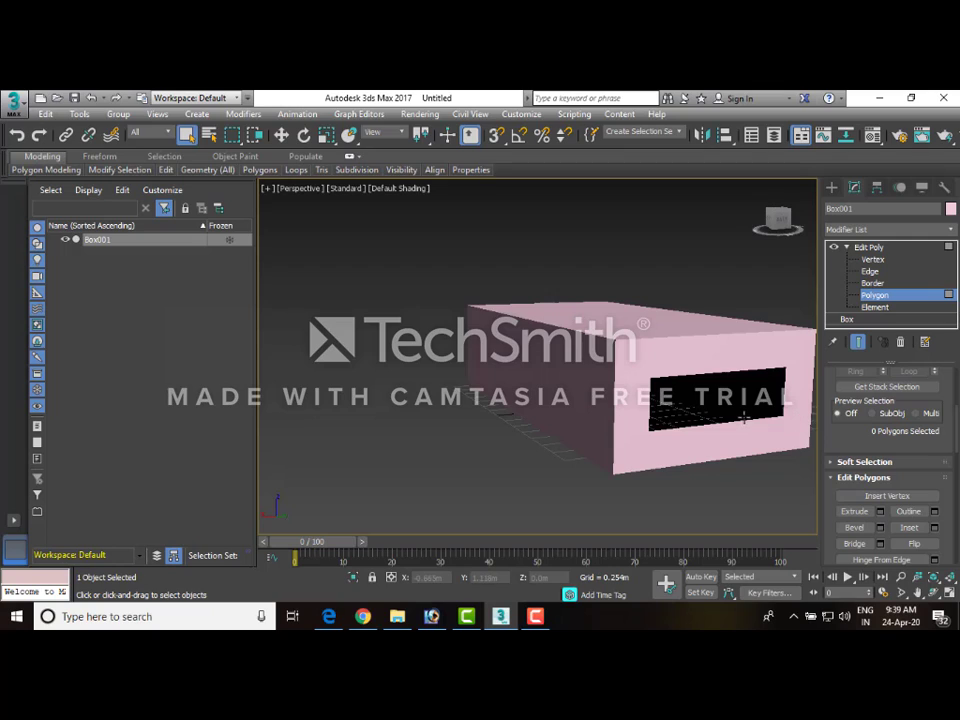
- Add a Shell modifier on top of Edit Poly to give the box's walls thickness, and deselect the box
{"action": "left_click", "coordinate": [878, 248]}
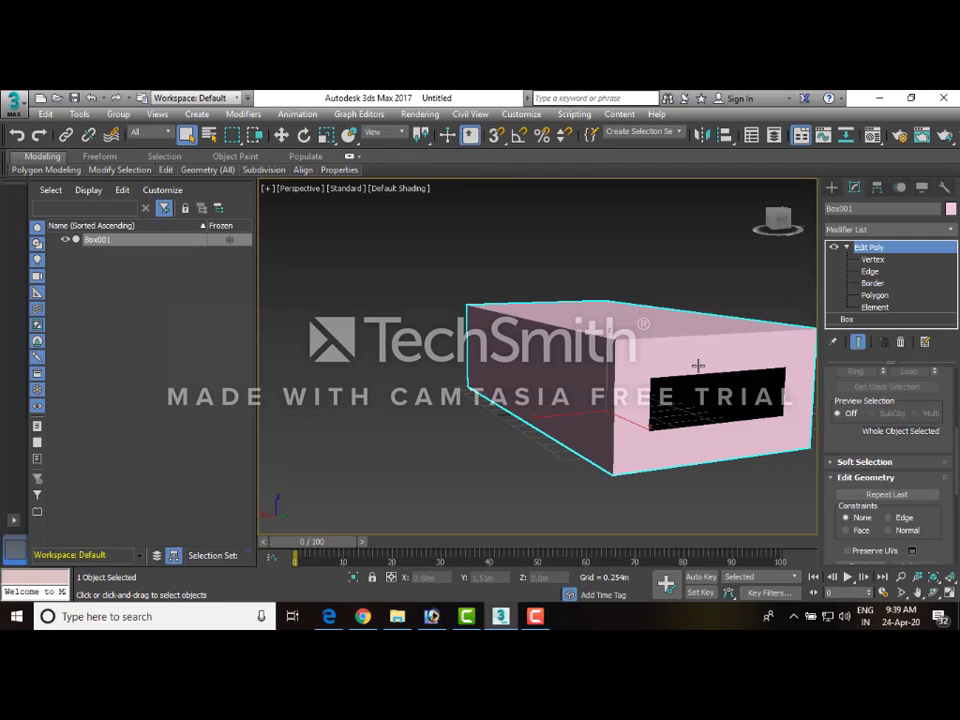
{"action": "left_click", "coordinate": [904, 230]}
{"action": "scroll", "coordinate": [869, 298], "scroll_direction": "down", "scroll_amount": 20}
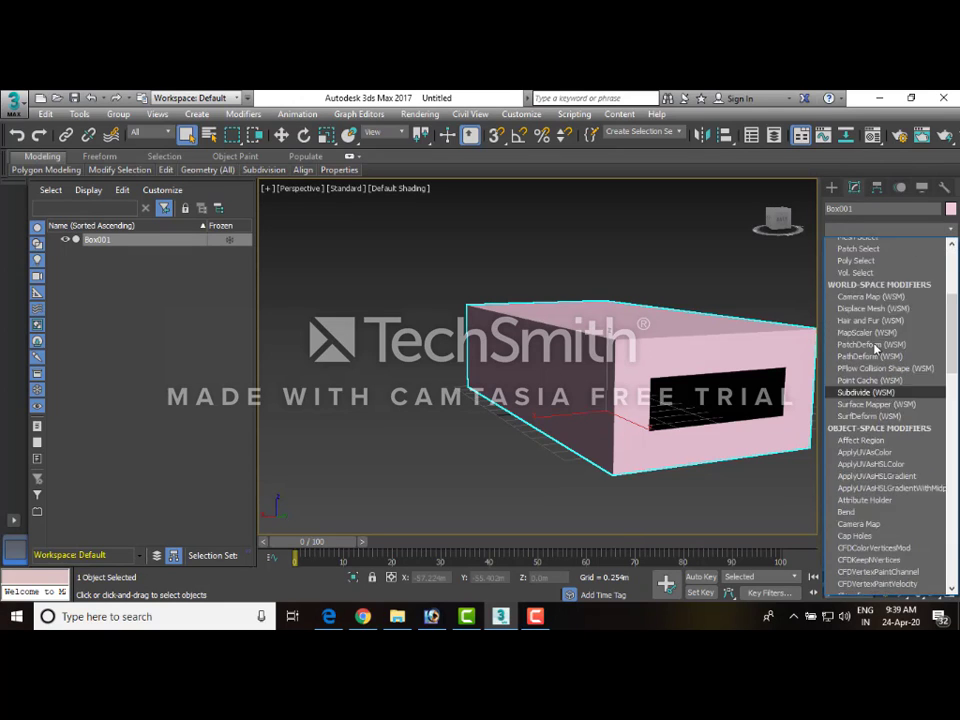
{"action": "left_click", "coordinate": [850, 256]}
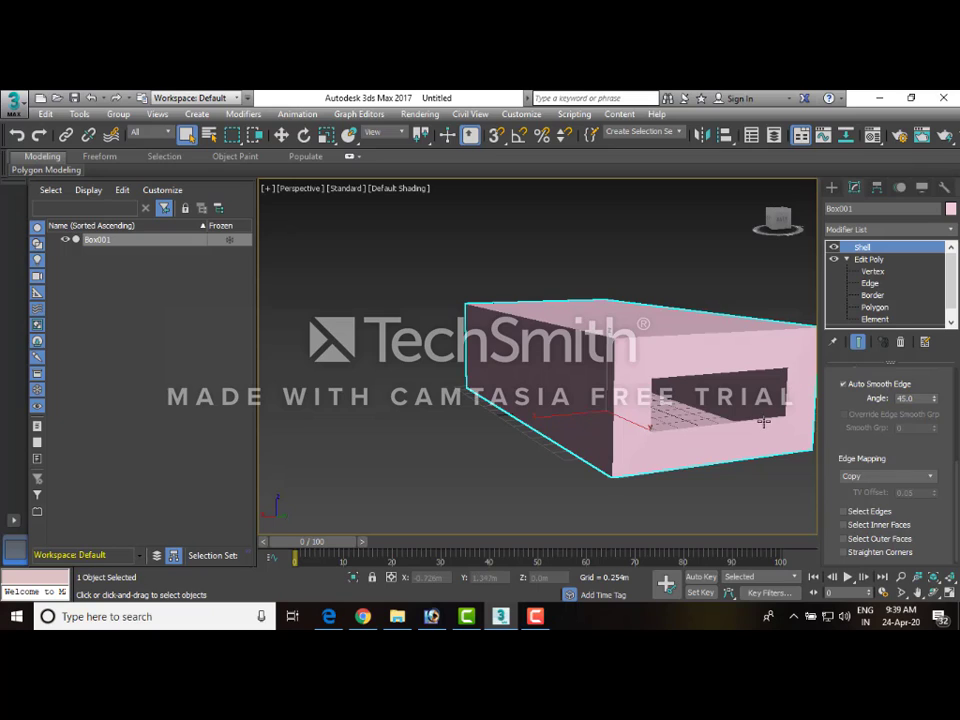
{"action": "middle_click_drag", "start_coordinate": [764, 421], "coordinate": [686, 420], "text": "alt"}
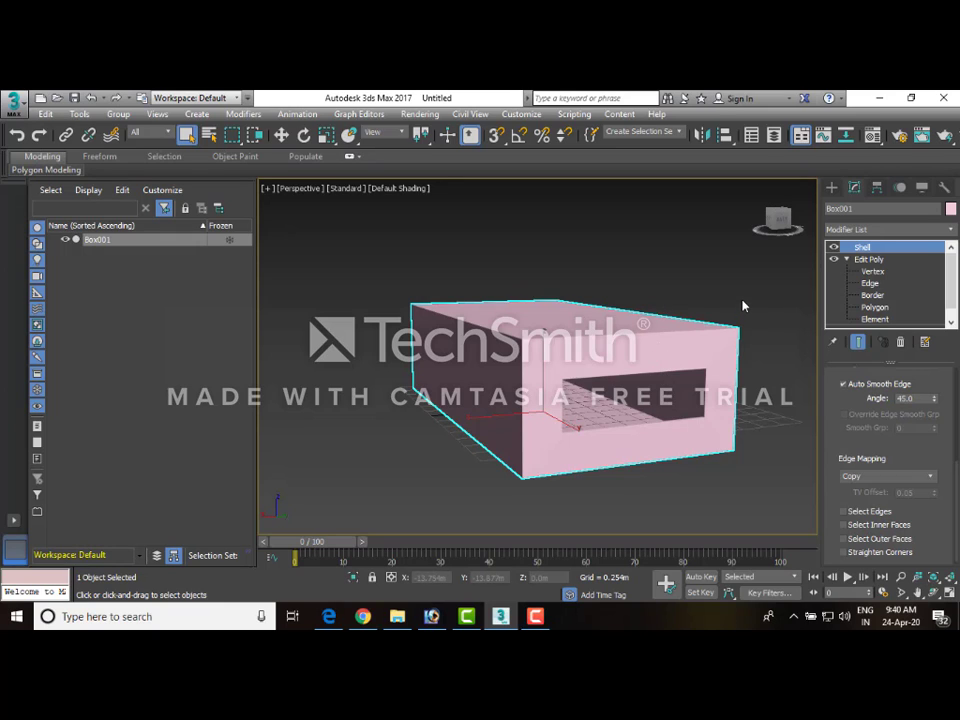
{"action": "left_click", "coordinate": [465, 229]}
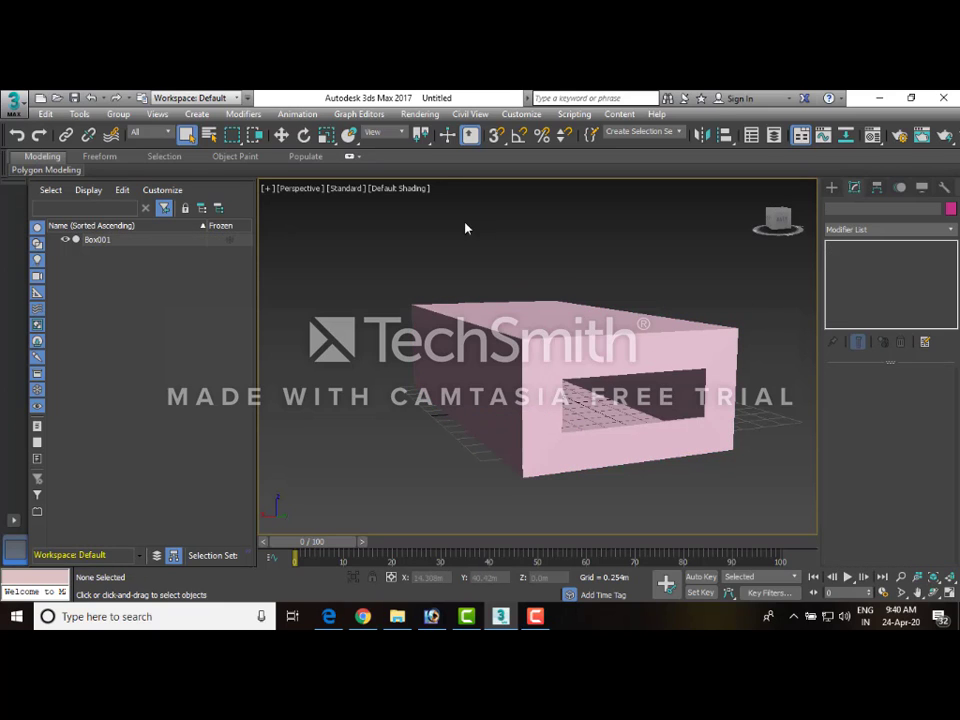
- Change the production renderer from Scanline to mental ray in the render setup and minimize its window
{"action": "left_click", "coordinate": [419, 114]}
{"action": "left_click", "coordinate": [438, 151]}
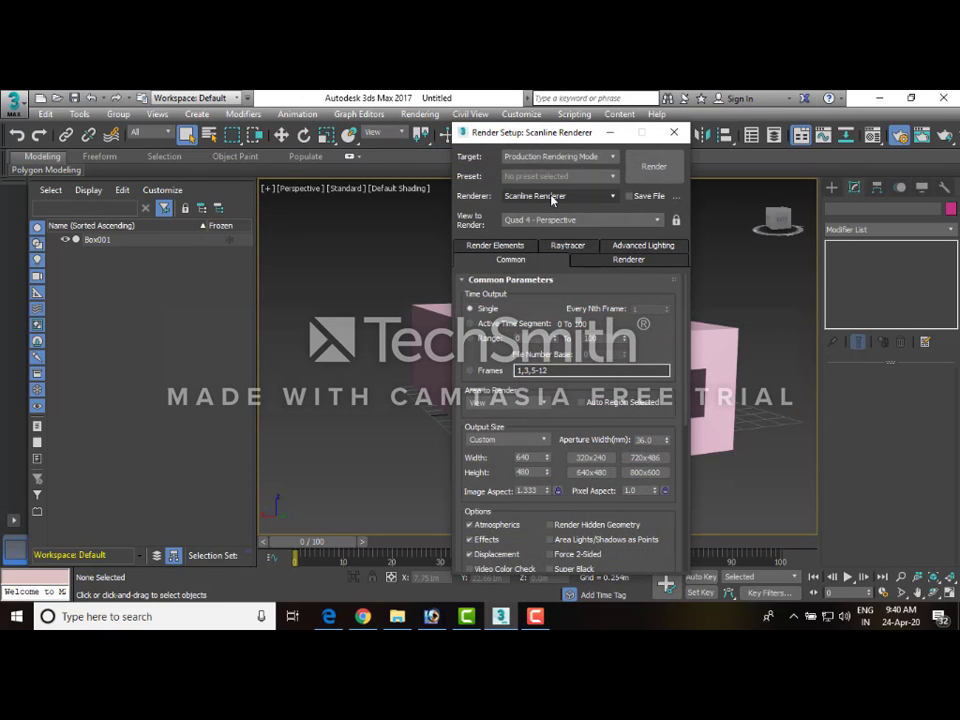
{"action": "left_click", "coordinate": [551, 199]}
{"action": "left_click", "coordinate": [555, 278]}
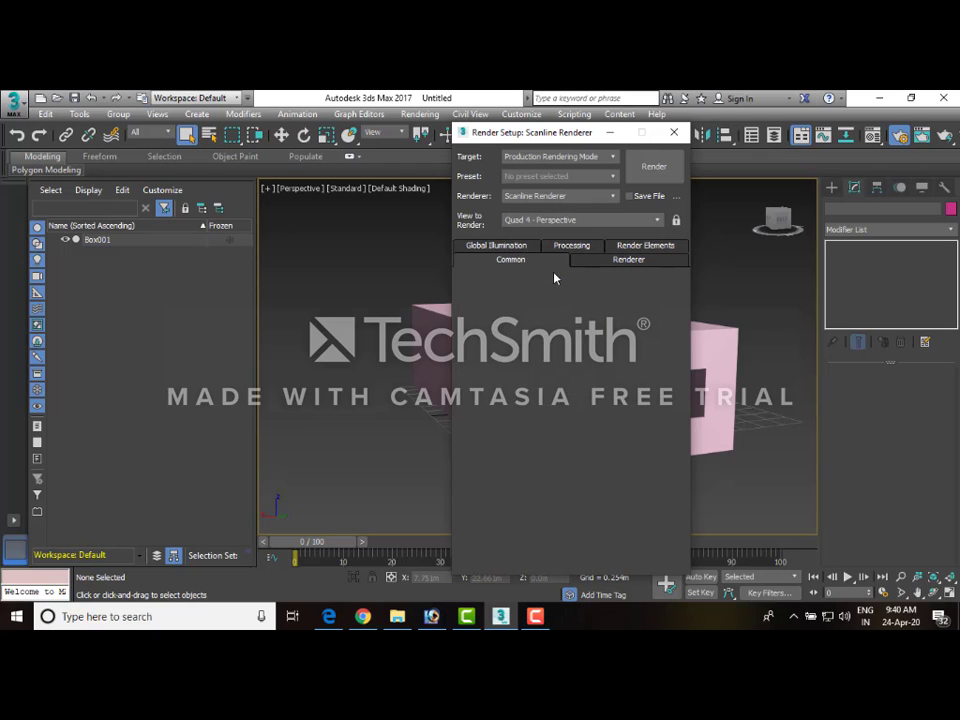
{"action": "left_click", "coordinate": [610, 134]}
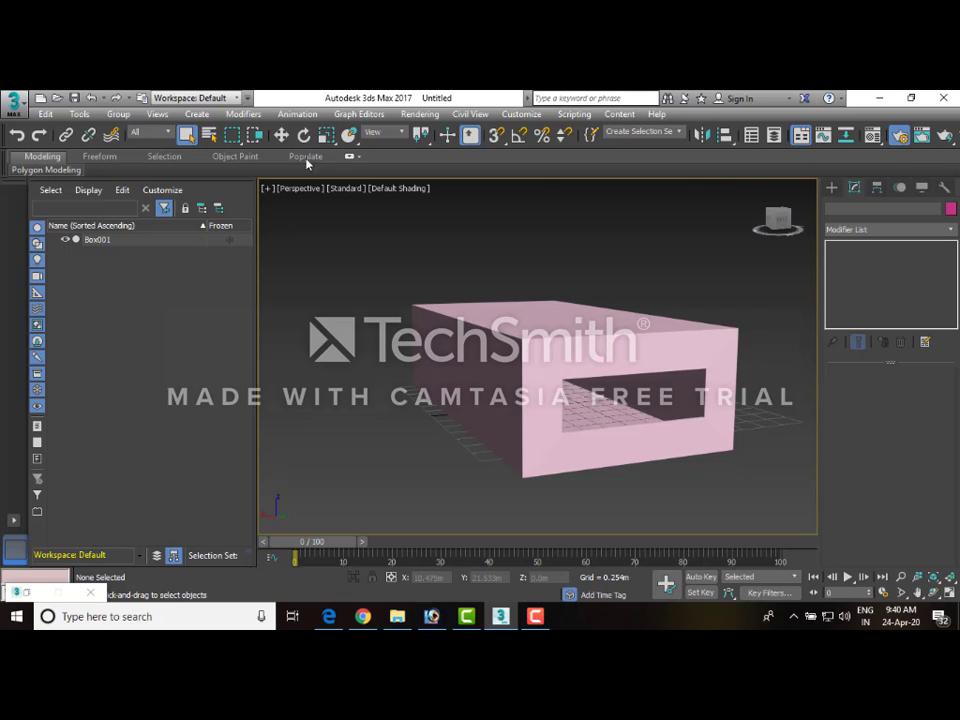
- Create a Daylight system beside the box with its sun above, accepting the recommended mr Photographic Exposure Control at EV 15
{"action": "left_click", "coordinate": [200, 114]}
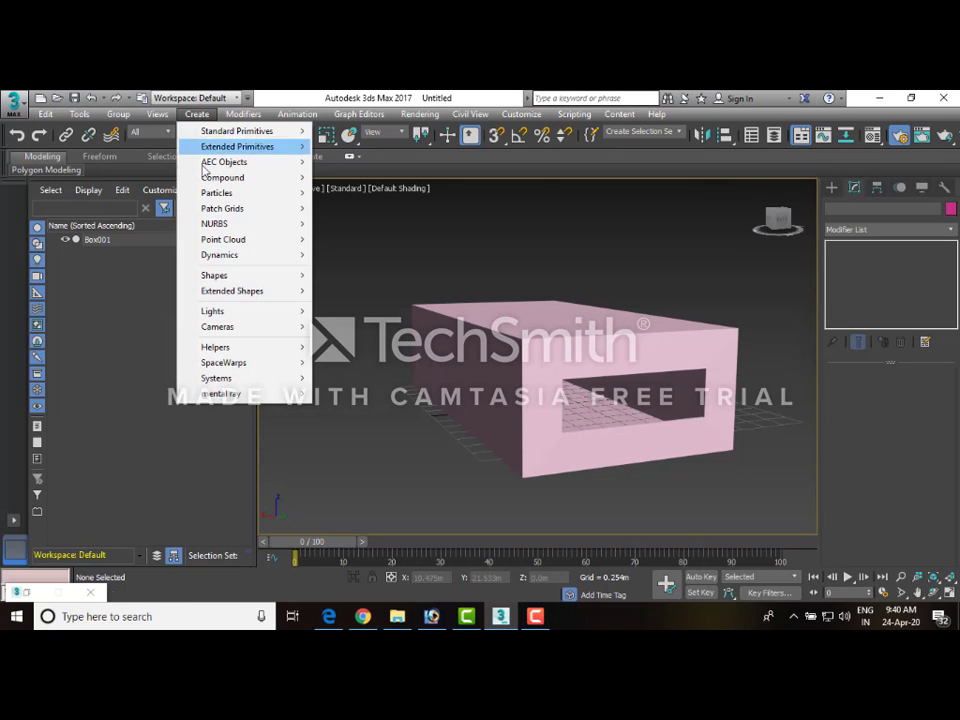
{"action": "mouse_move", "coordinate": [212, 311]}
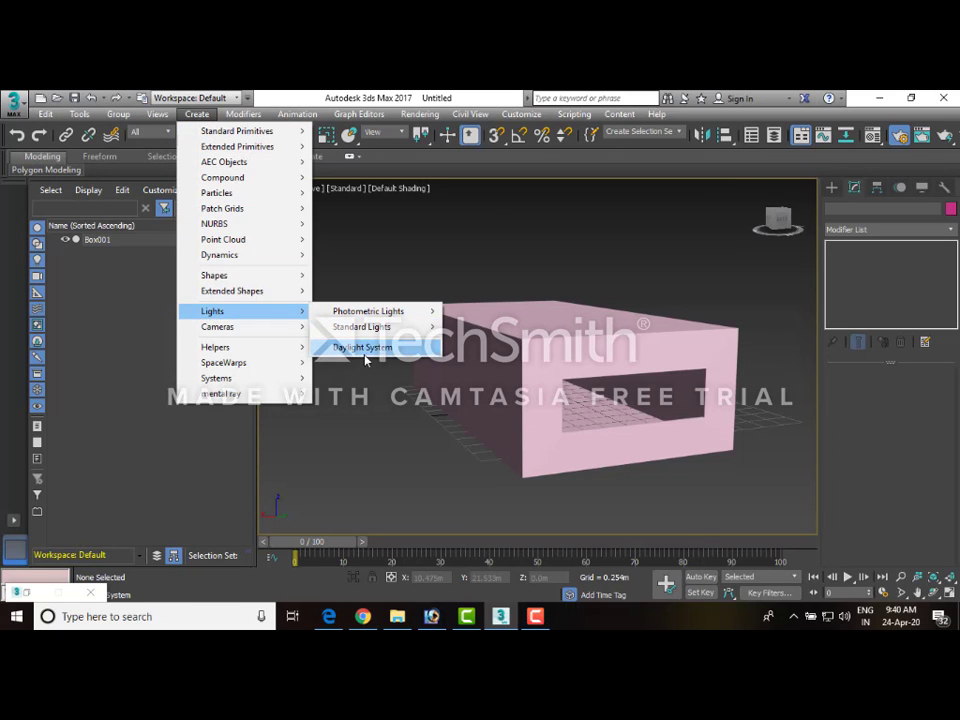
{"action": "left_click", "coordinate": [364, 354]}
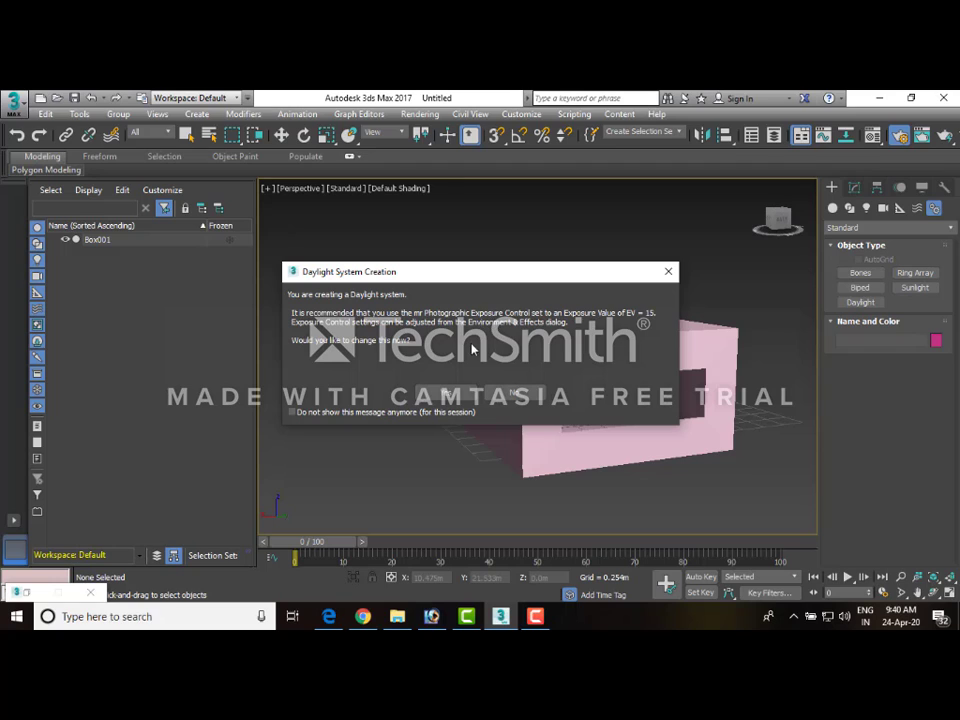
{"action": "left_click", "coordinate": [448, 394]}
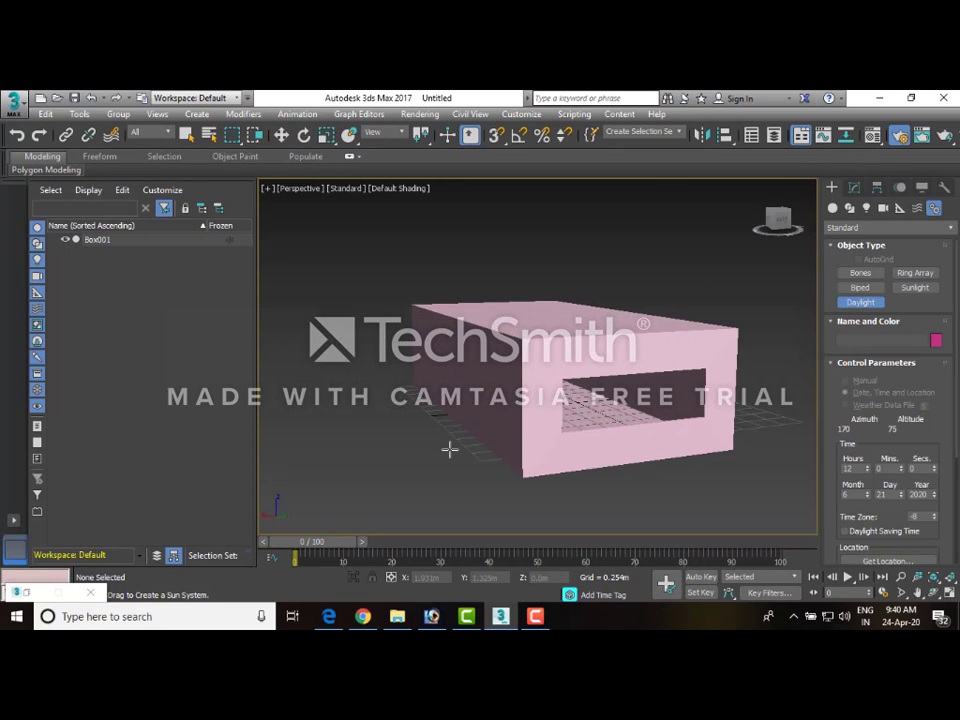
{"action": "left_click_drag", "start_coordinate": [449, 450], "coordinate": [506, 513]}
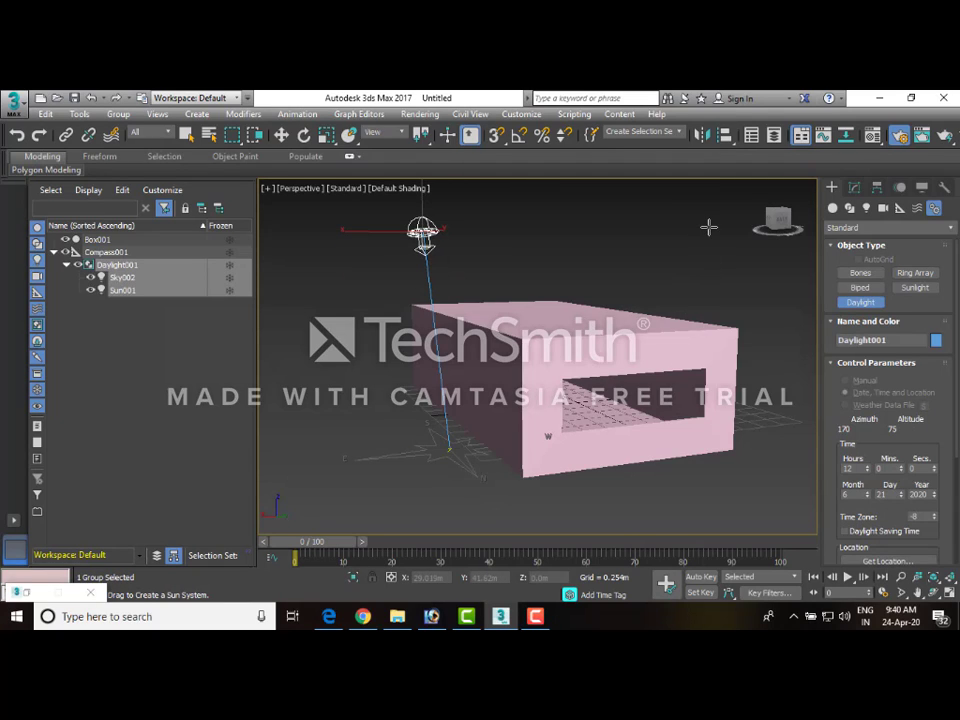
{"action": "left_click", "coordinate": [491, 264]}
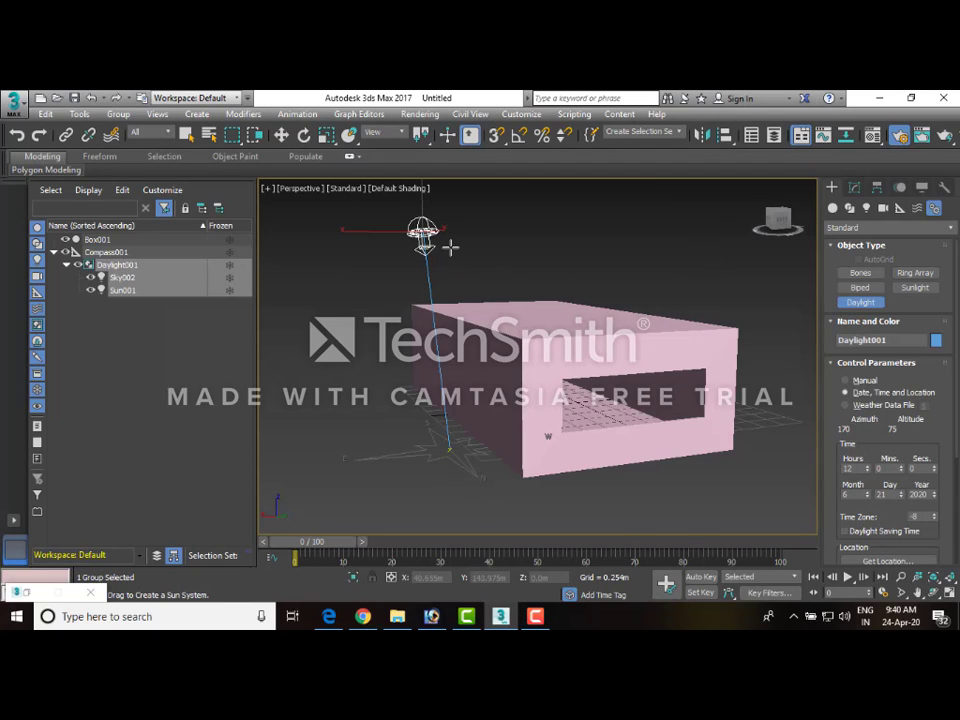
- Set the daylight's sunlight to mr Sun and skylight to mr Sky, accepting the recommended mr Physical Sky environment map
{"action": "left_click", "coordinate": [855, 188]}
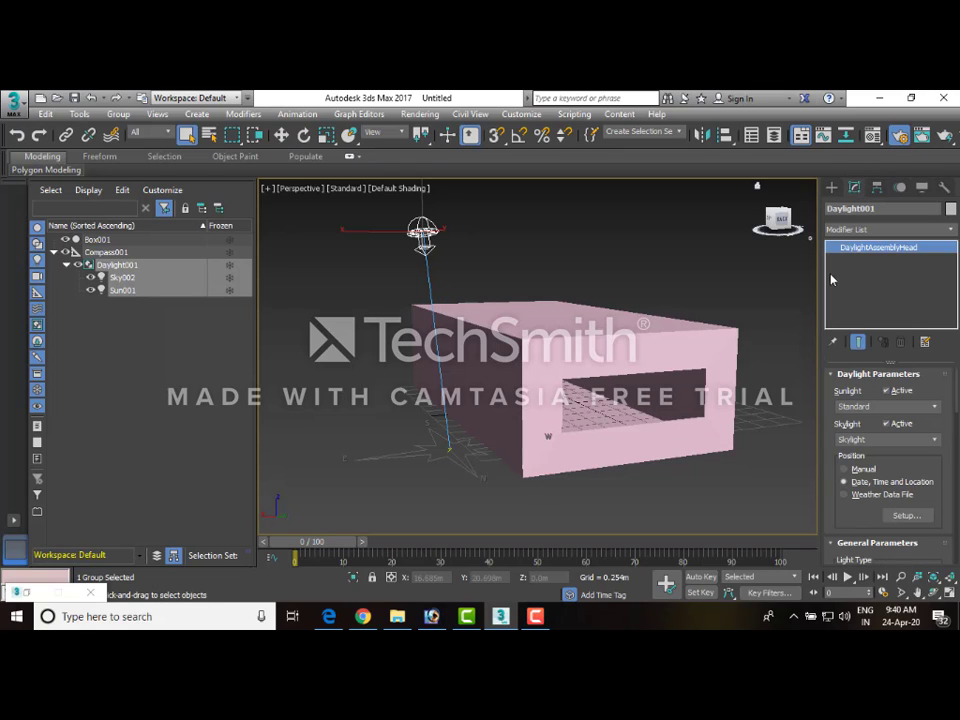
{"action": "left_click", "coordinate": [934, 407]}
{"action": "left_click", "coordinate": [895, 439]}
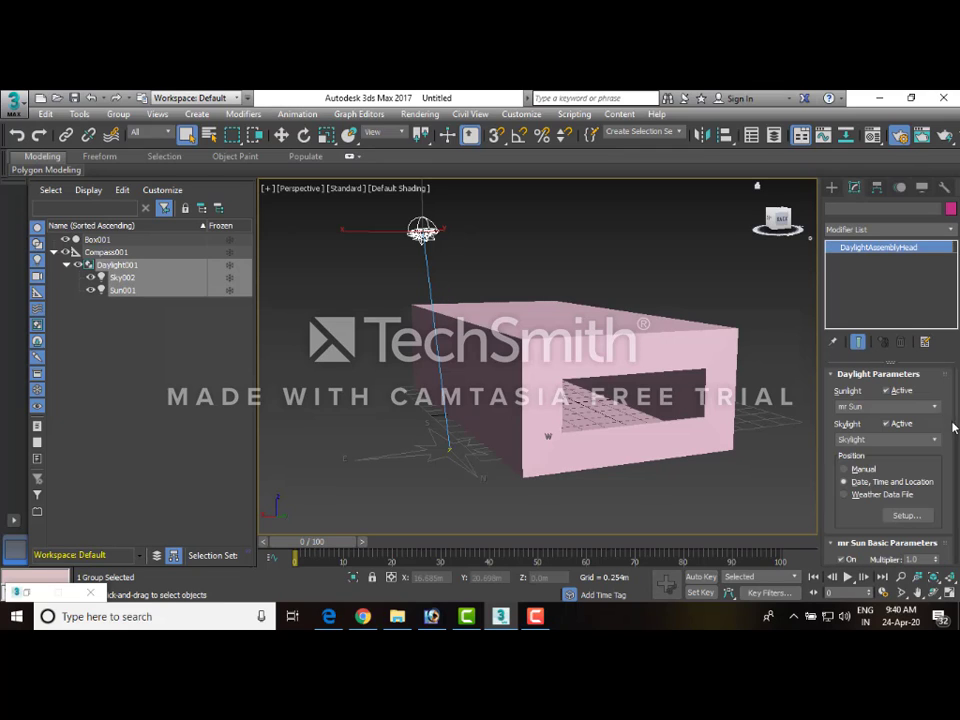
{"action": "left_click", "coordinate": [934, 440]}
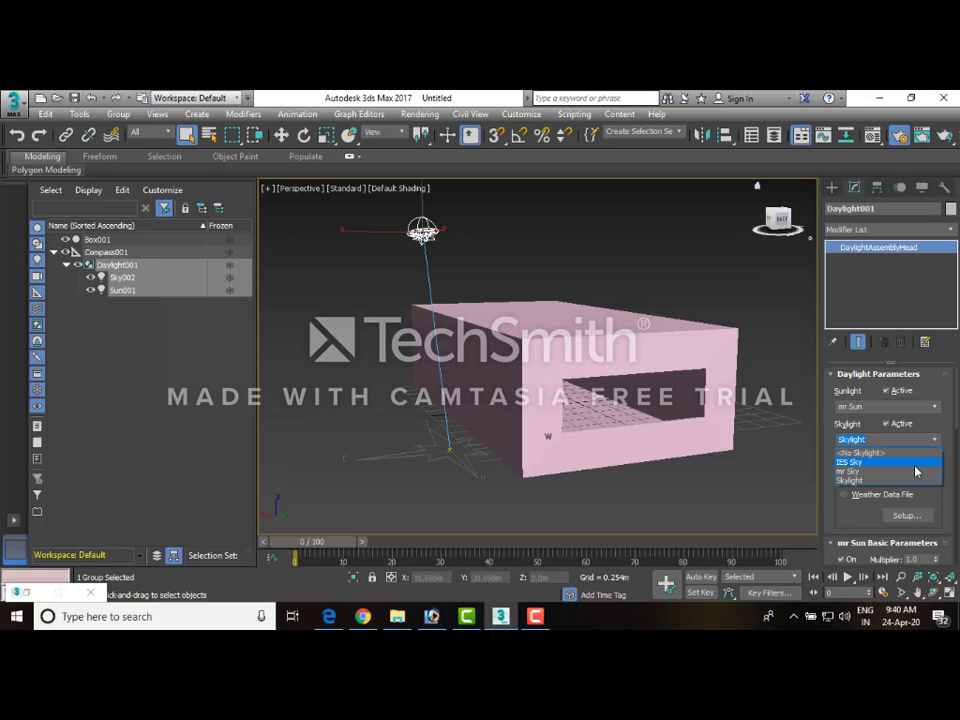
{"action": "left_click", "coordinate": [912, 471]}
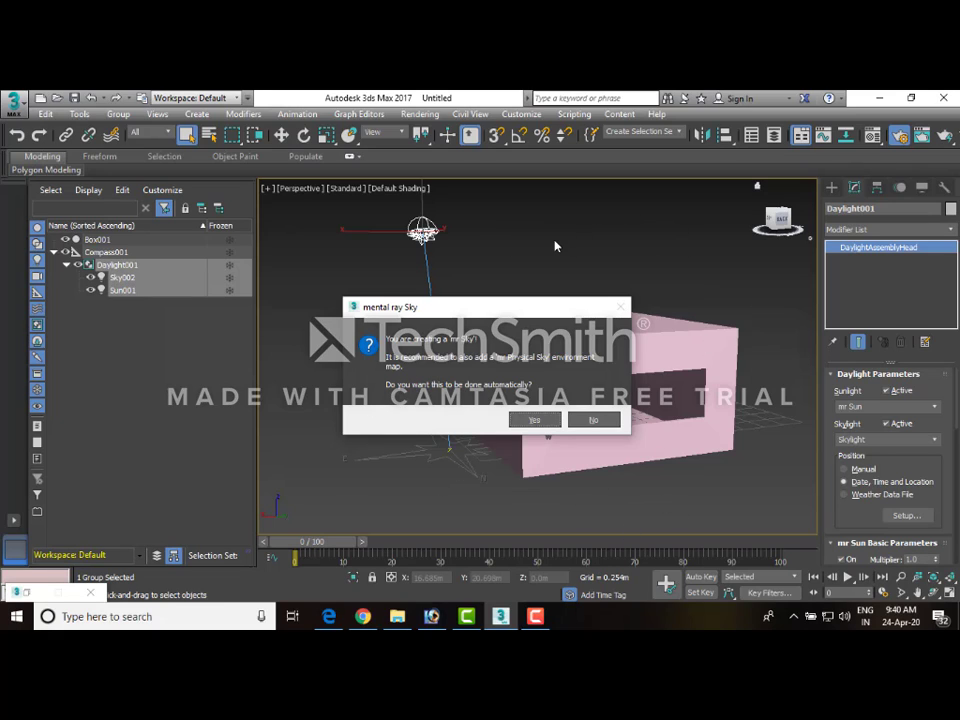
{"action": "left_click", "coordinate": [534, 420]}
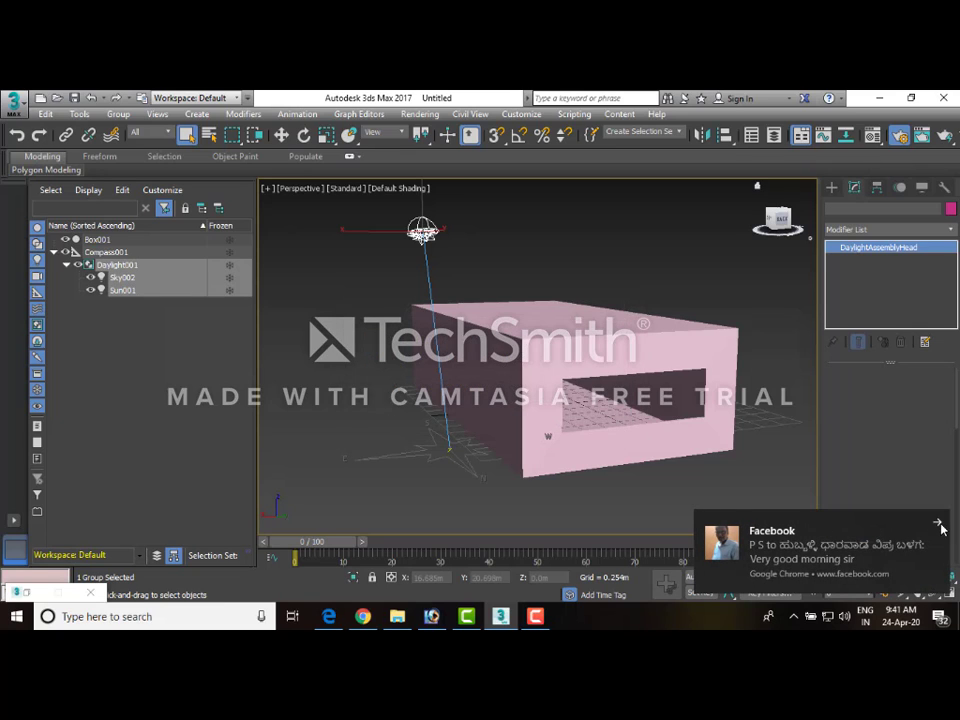
{"action": "left_click", "coordinate": [939, 524]}
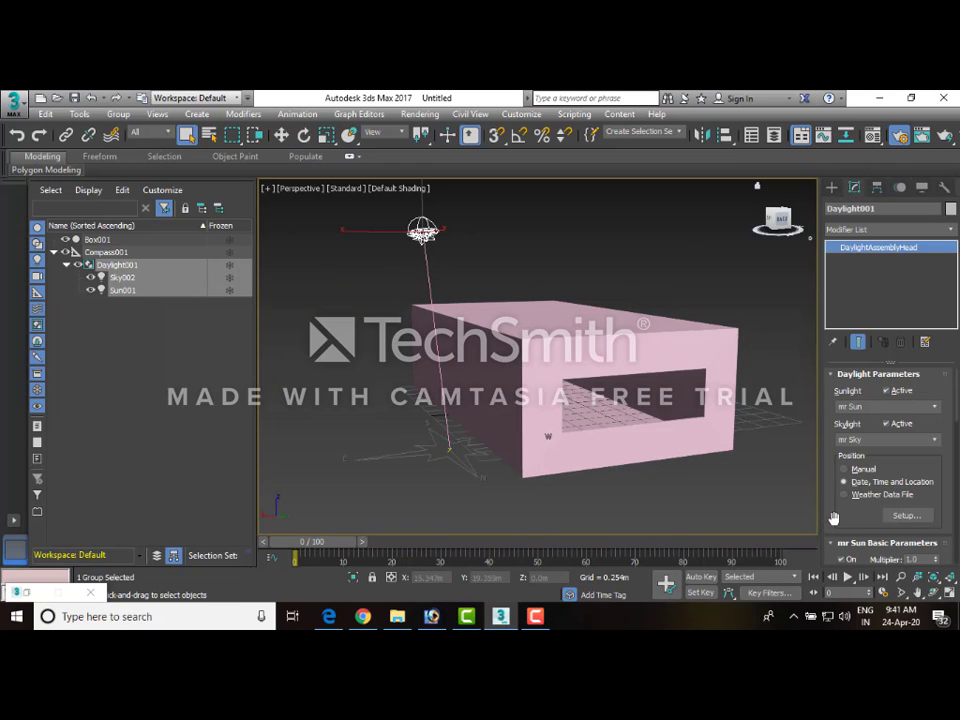
- Set the daylight's time to 15 hours and its north direction to 104 in the date, time and location setup
{"action": "scroll", "coordinate": [845, 470], "scroll_direction": "down", "scroll_amount": 3}
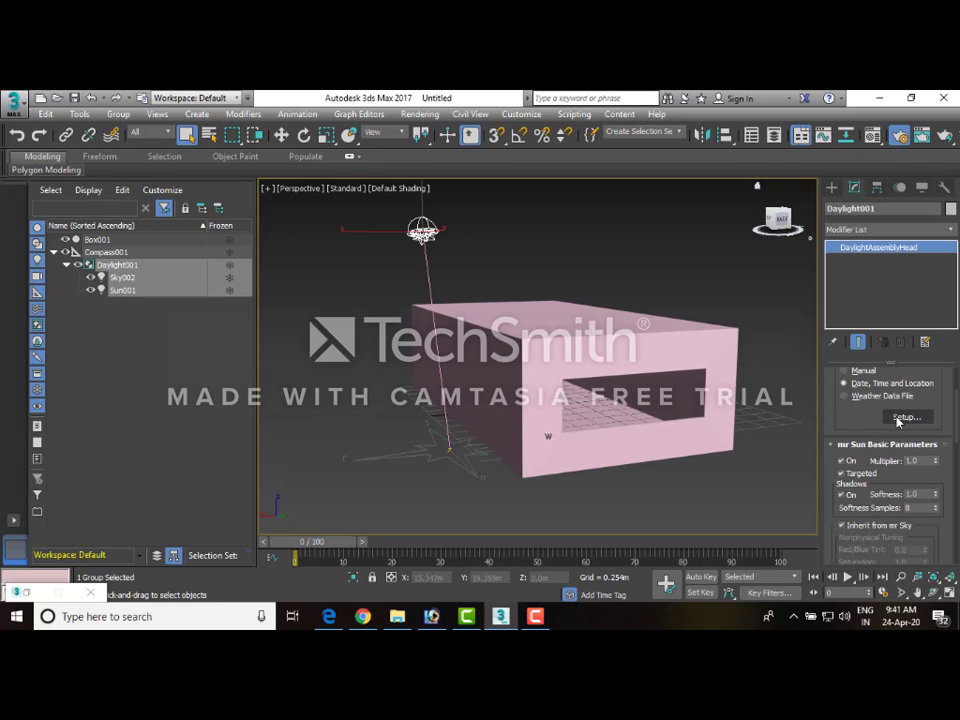
{"action": "left_click", "coordinate": [904, 417]}
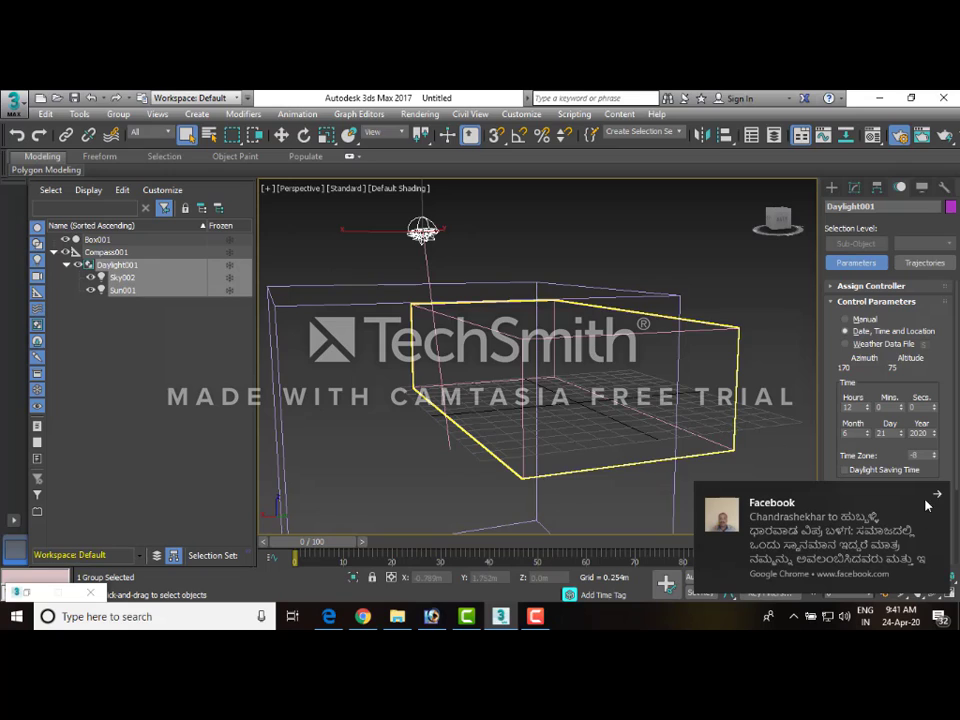
{"action": "left_click", "coordinate": [934, 497]}
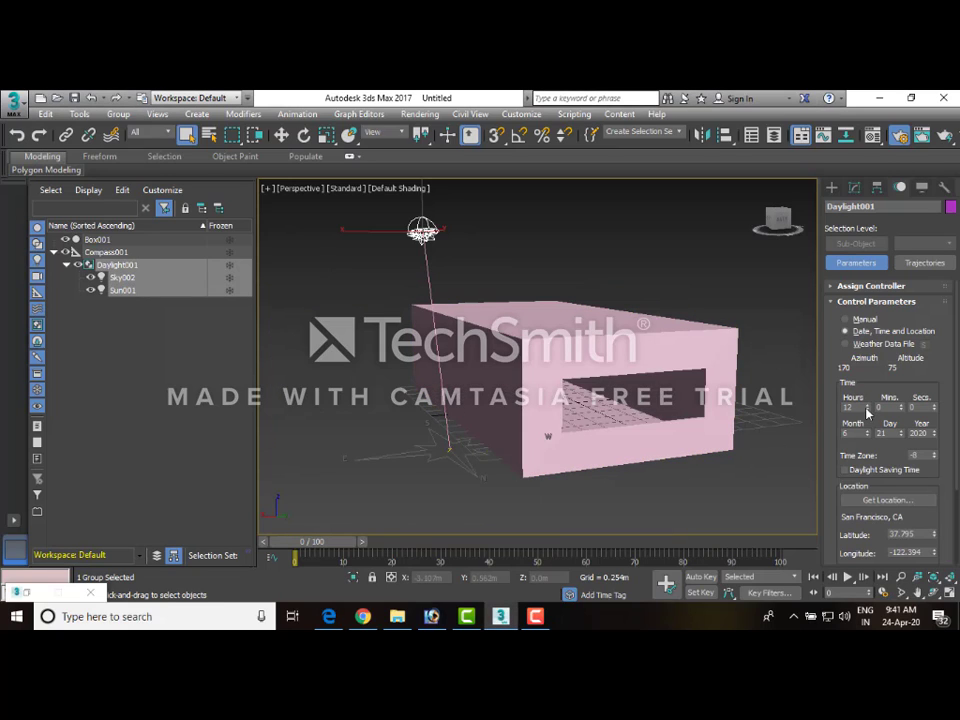
{"action": "left_click_drag", "start_coordinate": [867, 410], "coordinate": [872, 410]}
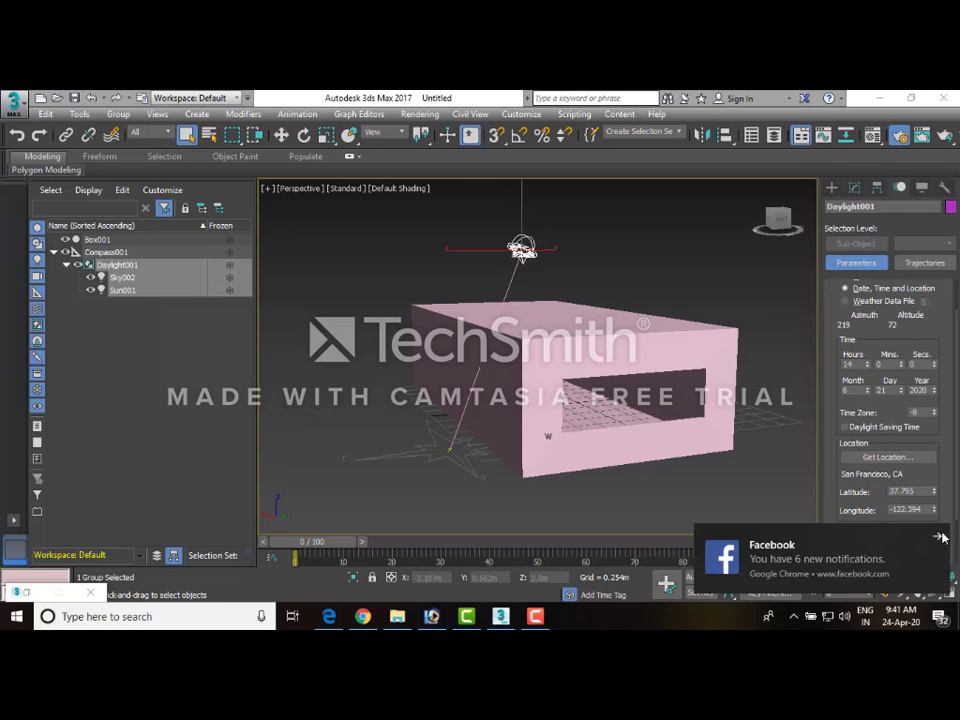
{"action": "left_click", "coordinate": [938, 537]}
{"action": "left_click_drag", "start_coordinate": [846, 495], "coordinate": [849, 362]}
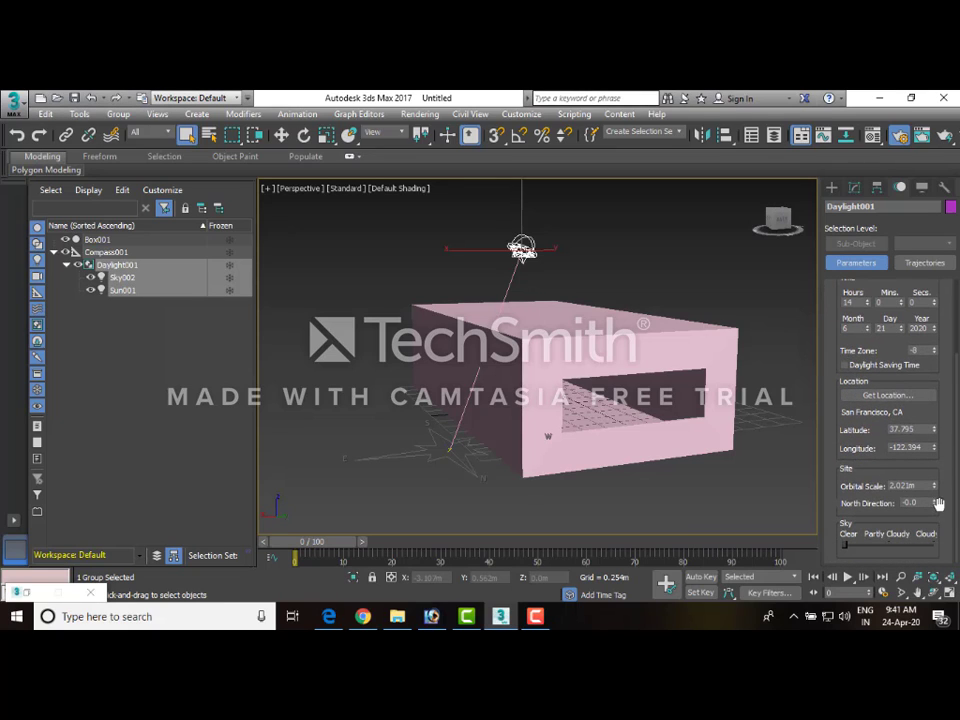
{"action": "left_click_drag", "start_coordinate": [933, 503], "coordinate": [932, 457]}
{"action": "left_click_drag", "start_coordinate": [931, 436], "coordinate": [931, 430]}
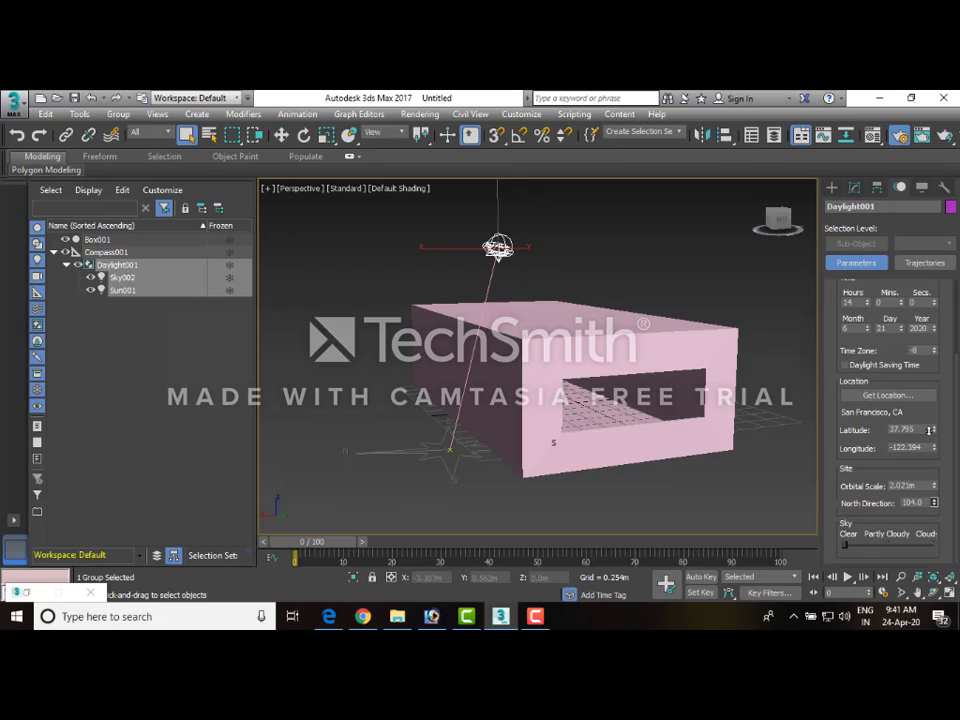
{"action": "left_click", "coordinate": [867, 301]}
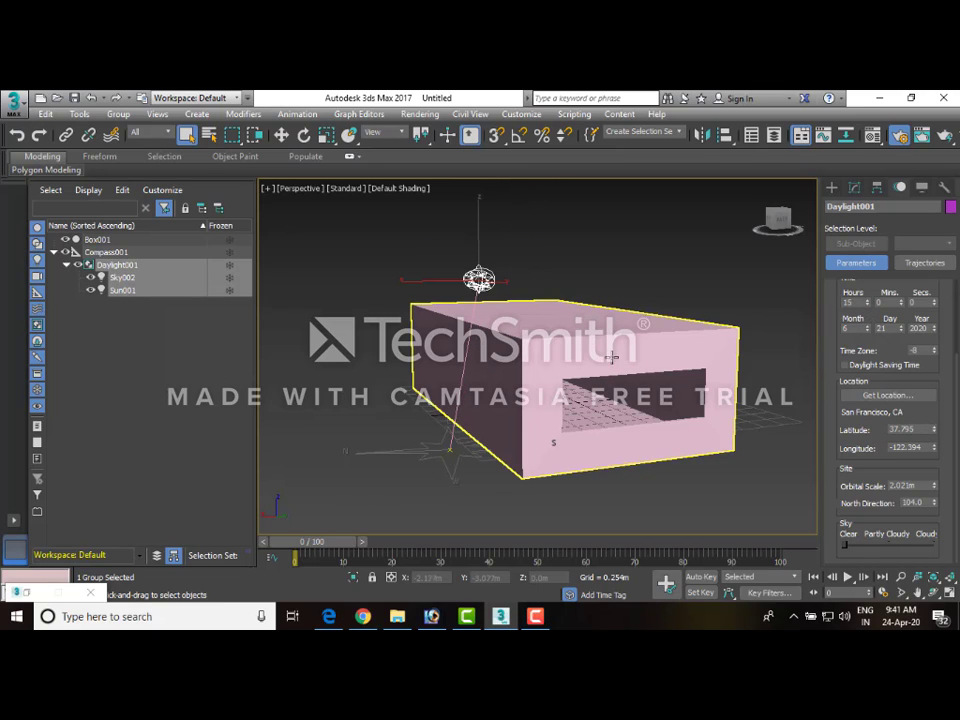
- Render a test of the room's interior looking towards the window opening, and close the rendered frame
{"action": "middle_click_drag", "start_coordinate": [614, 358], "coordinate": [706, 352], "text": "alt"}
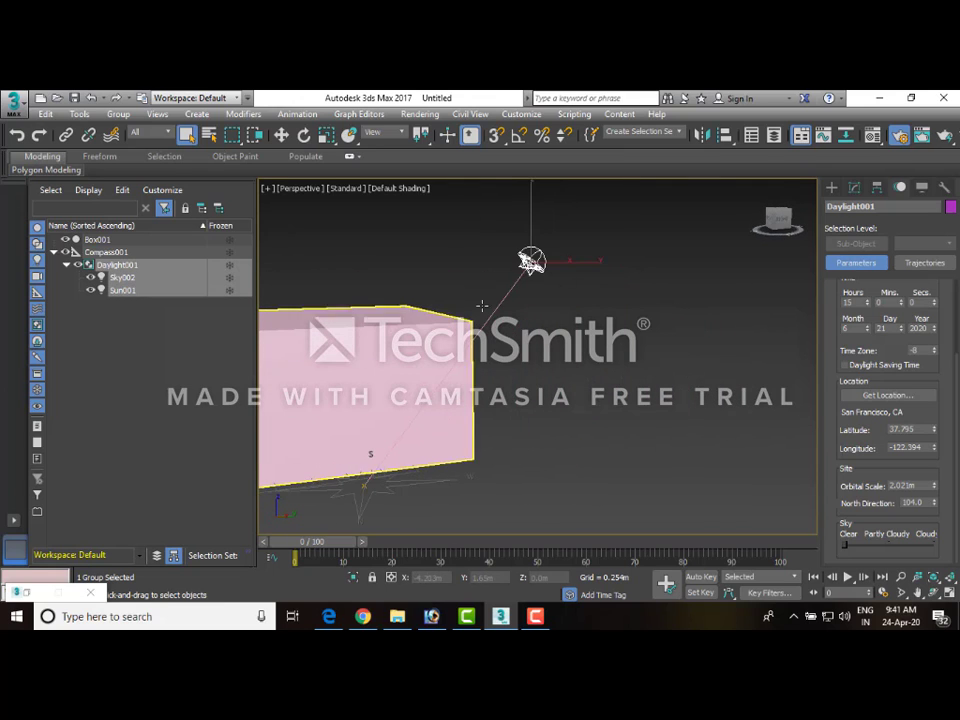
{"action": "middle_click_drag", "start_coordinate": [531, 313], "coordinate": [652, 350], "text": "alt"}
{"action": "scroll", "coordinate": [652, 350], "scroll_direction": "up", "scroll_amount": 8}
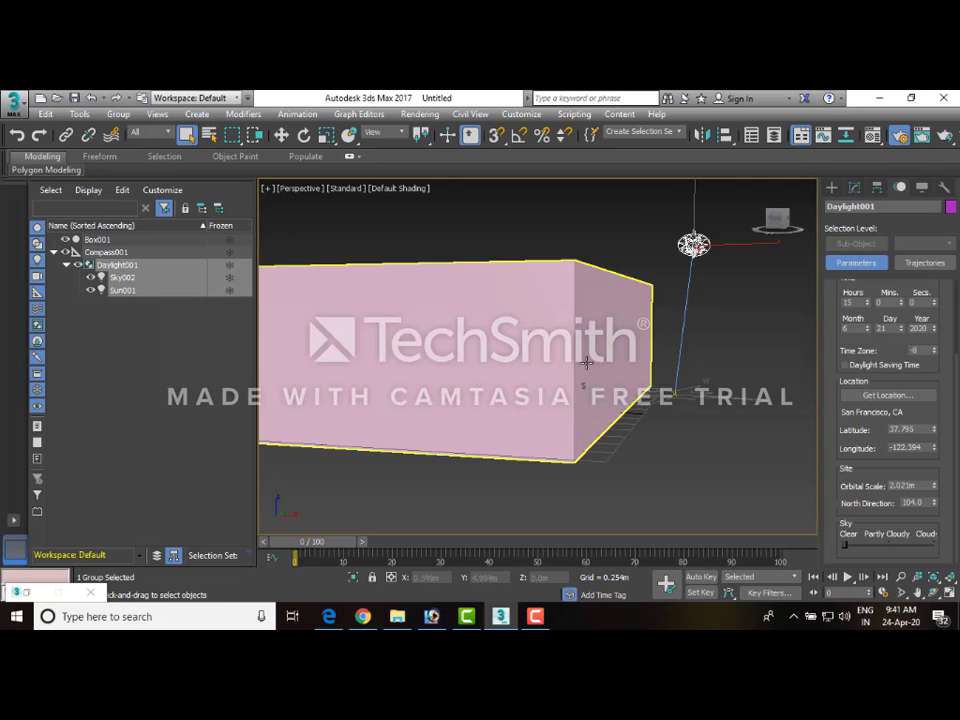
{"action": "scroll", "coordinate": [757, 398], "scroll_direction": "up", "scroll_amount": 6}
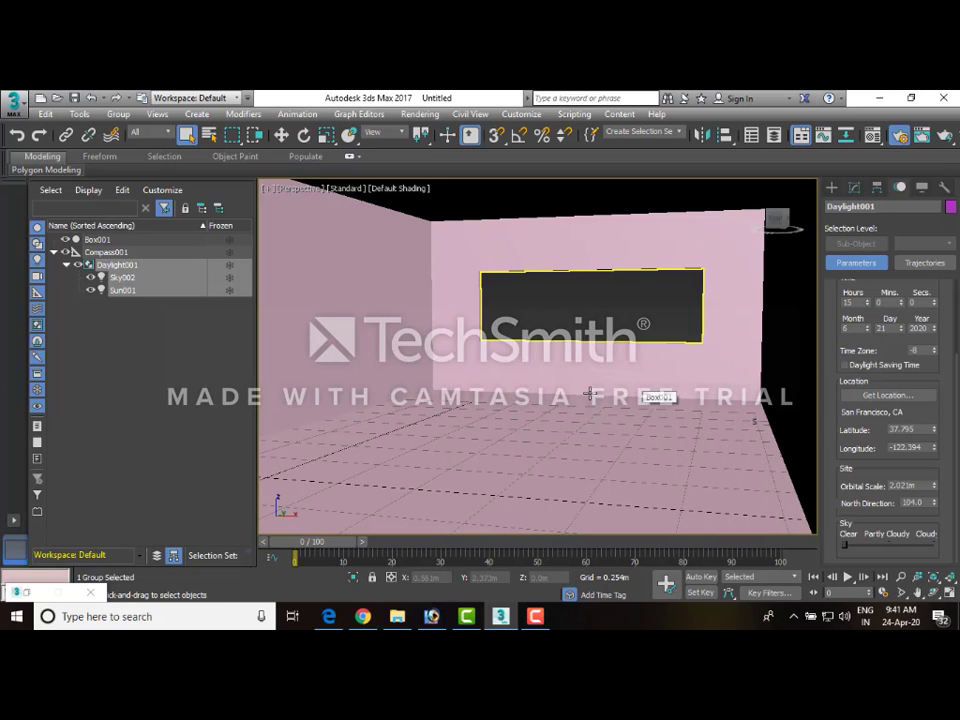
{"action": "scroll", "coordinate": [545, 331], "scroll_direction": "down", "scroll_amount": 6}
{"action": "scroll", "coordinate": [545, 331], "scroll_direction": "up", "scroll_amount": 6}
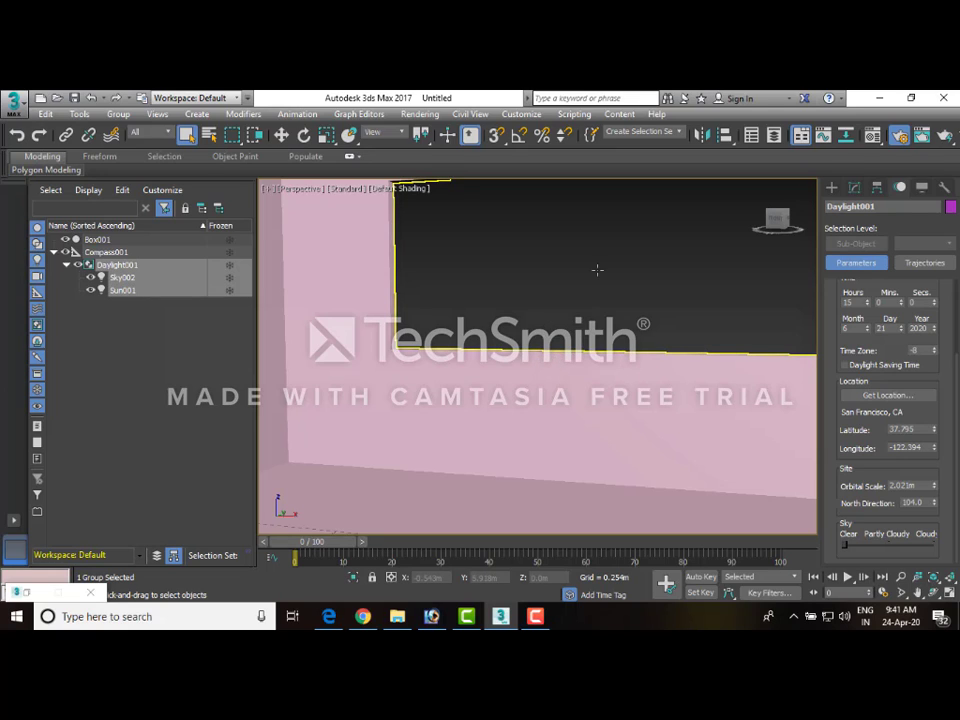
{"action": "key", "text": "shift+q"}
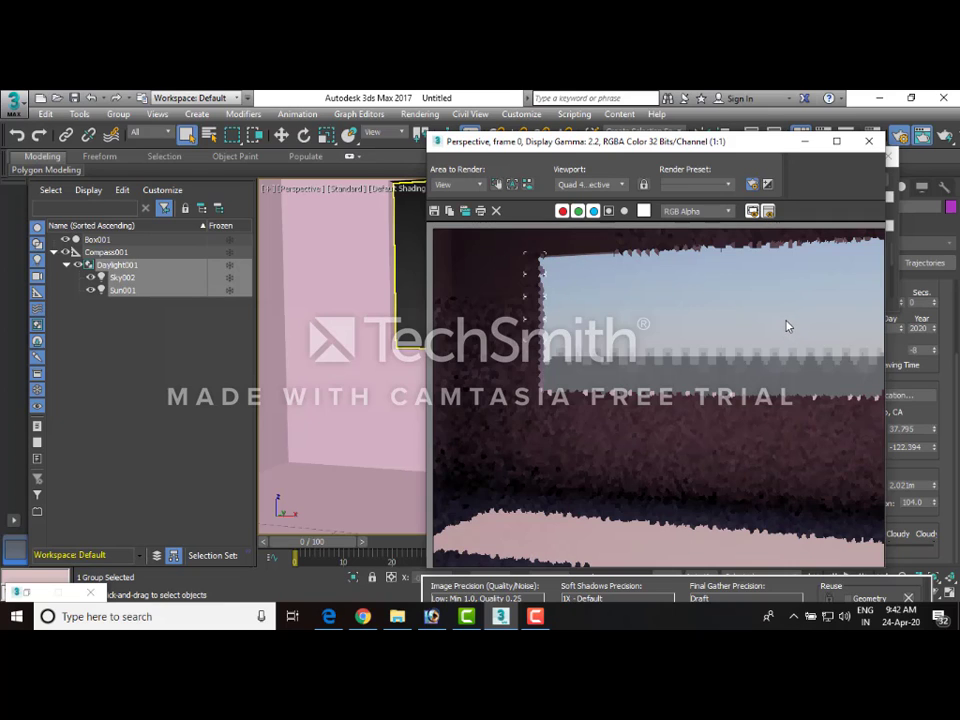
{"action": "left_click", "coordinate": [869, 143]}
- Set the mental ray skylight mode to Skylight Illumination from Indirect (GI or FG) in the global illumination render settings
{"action": "scroll", "coordinate": [430, 332], "scroll_direction": "down", "scroll_amount": 4}
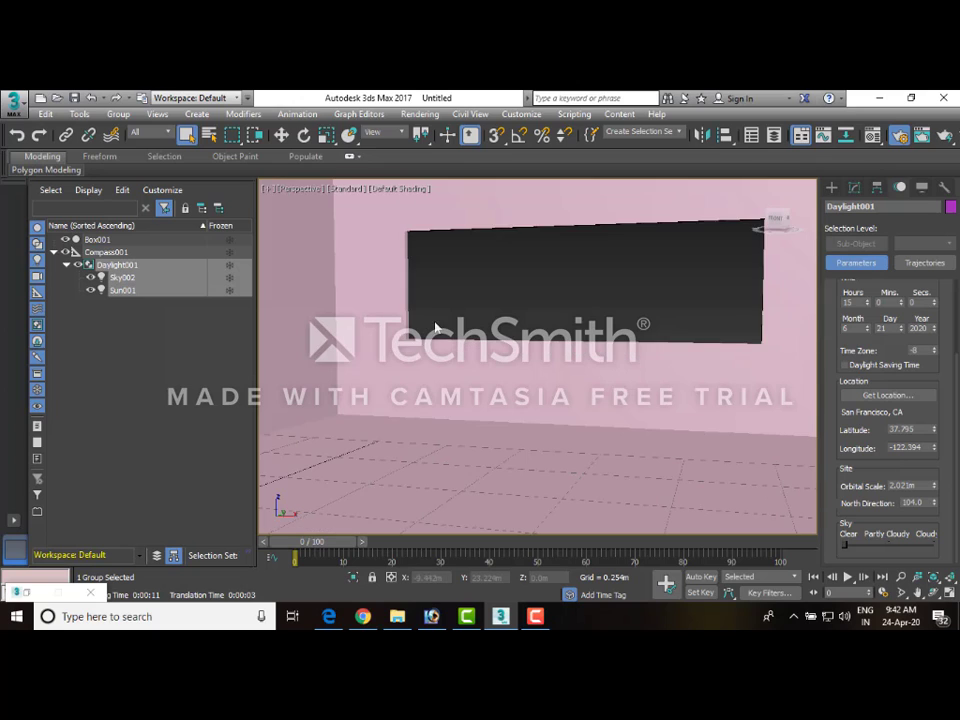
{"action": "left_click", "coordinate": [405, 117]}
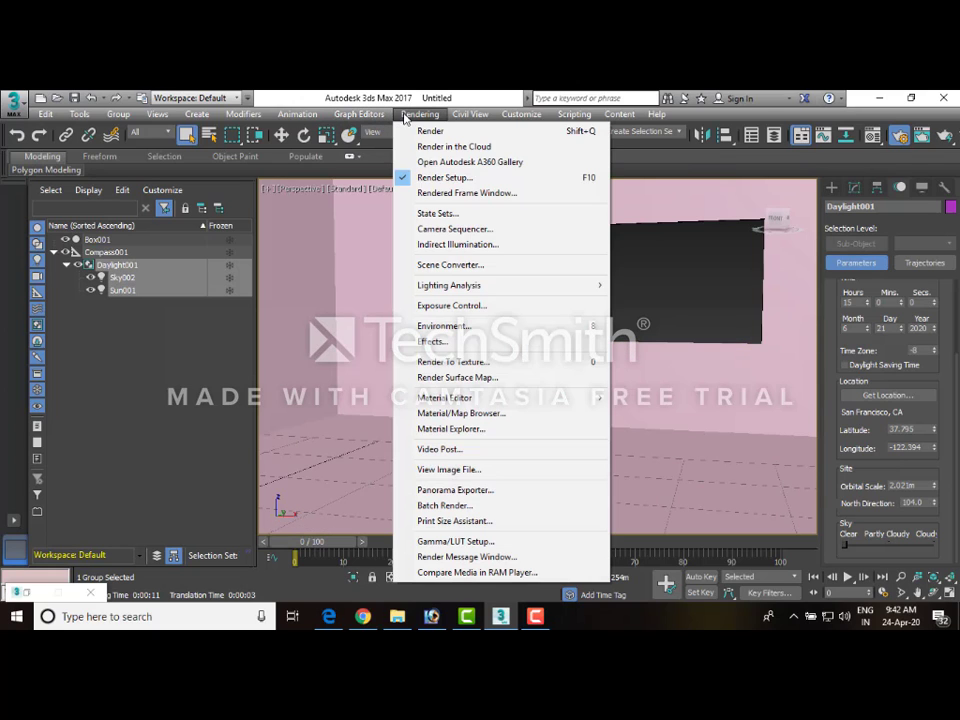
{"action": "left_click", "coordinate": [427, 177]}
{"action": "left_click", "coordinate": [420, 114]}
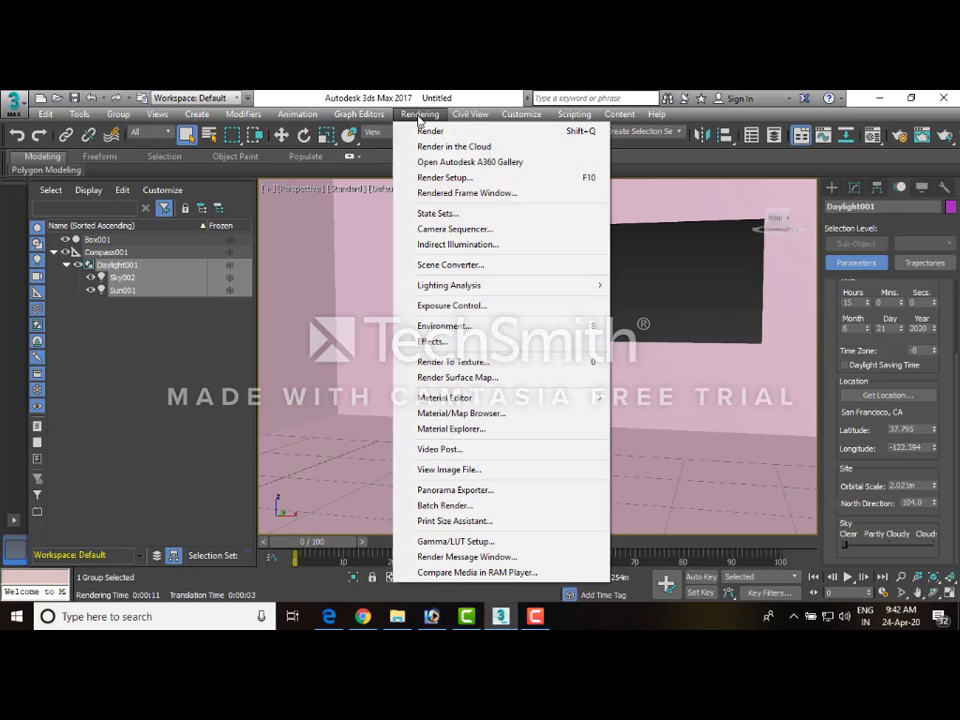
{"action": "left_click", "coordinate": [430, 177]}
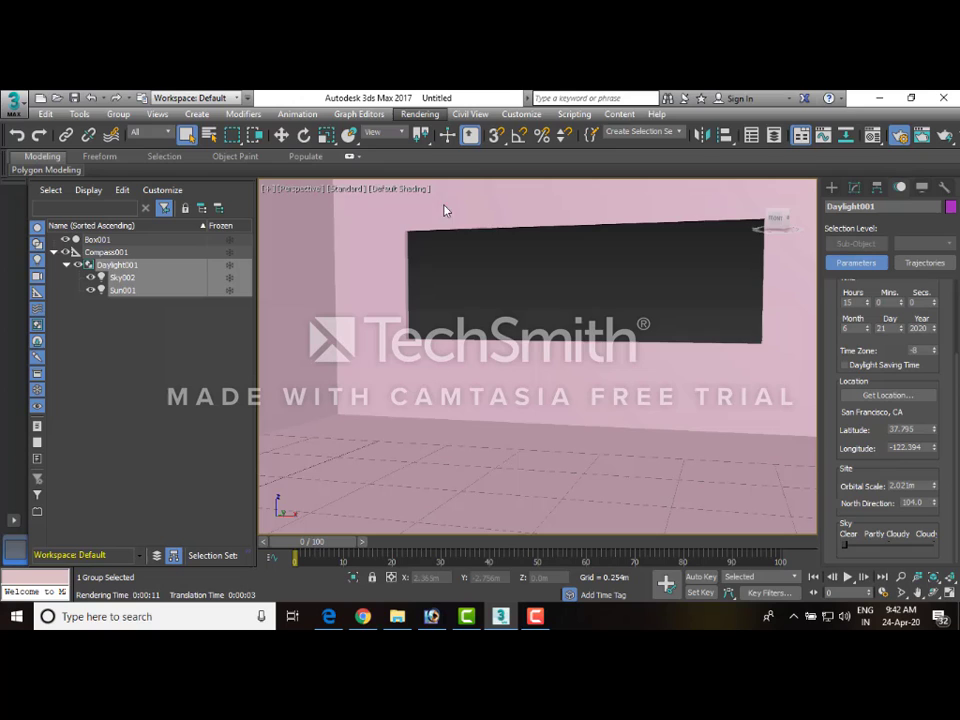
{"action": "left_click", "coordinate": [498, 254]}
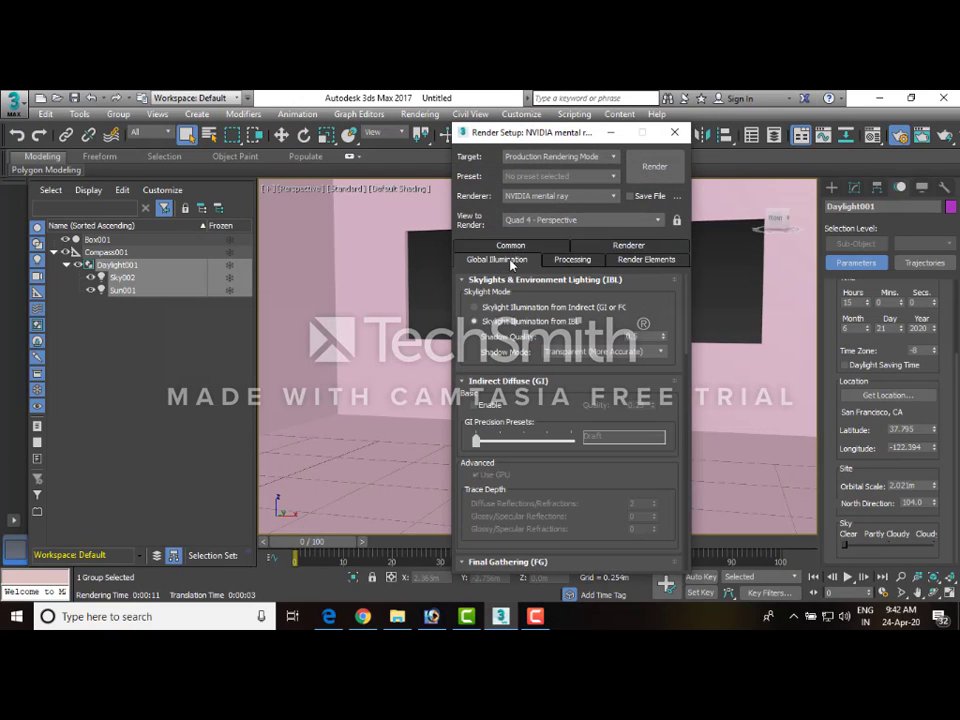
{"action": "left_click", "coordinate": [474, 307]}
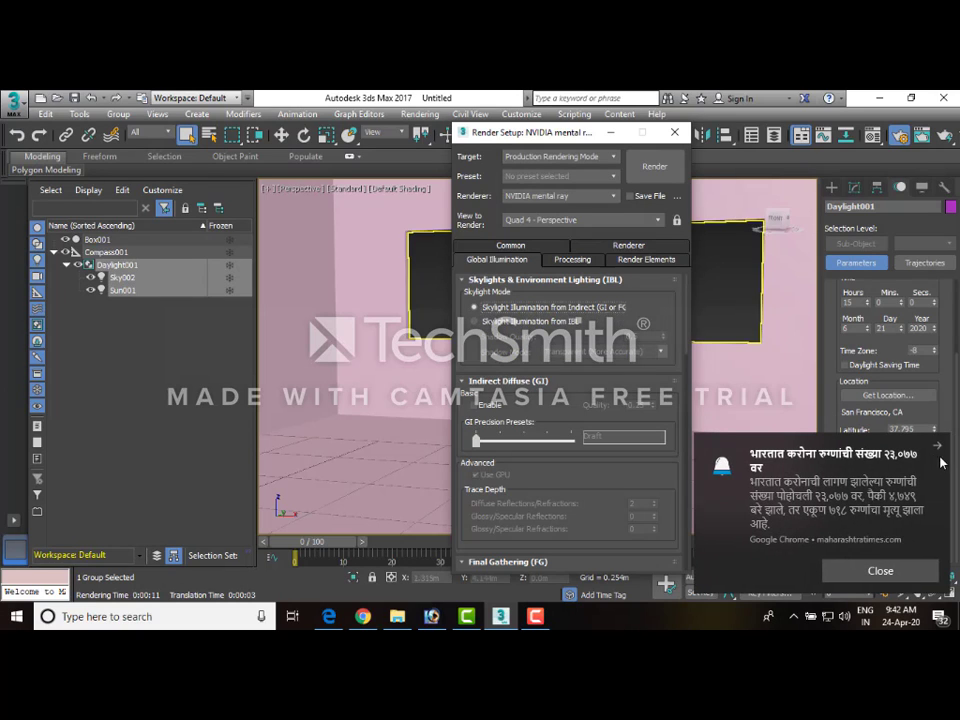
{"action": "left_click_drag", "start_coordinate": [465, 422], "coordinate": [474, 346]}
{"action": "left_click", "coordinate": [474, 331]}
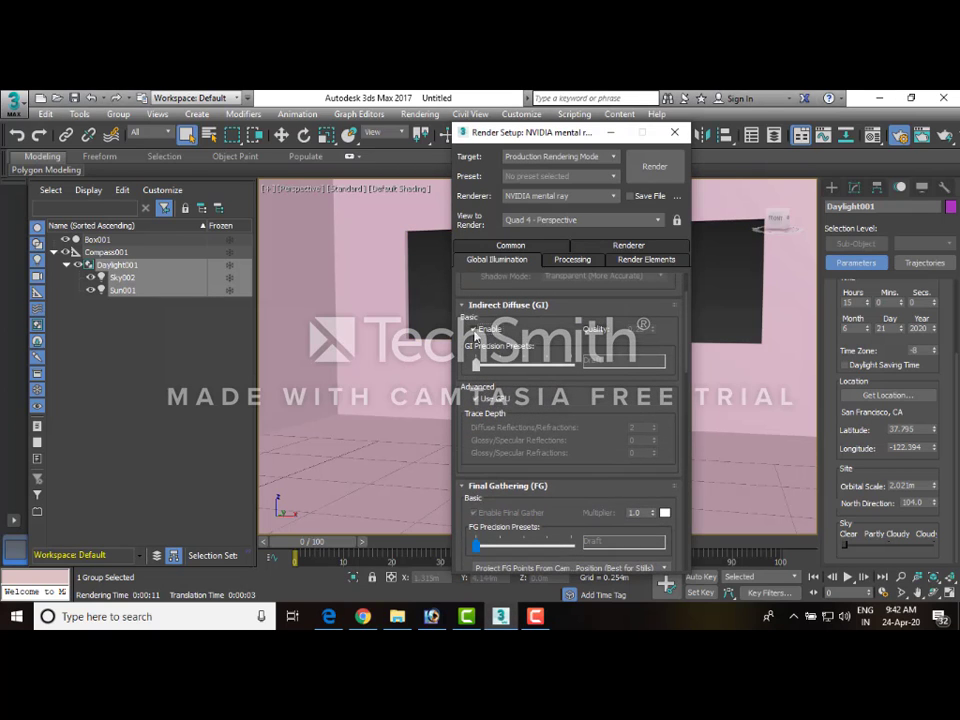
{"action": "scroll", "coordinate": [476, 317], "scroll_direction": "down", "scroll_amount": 4}
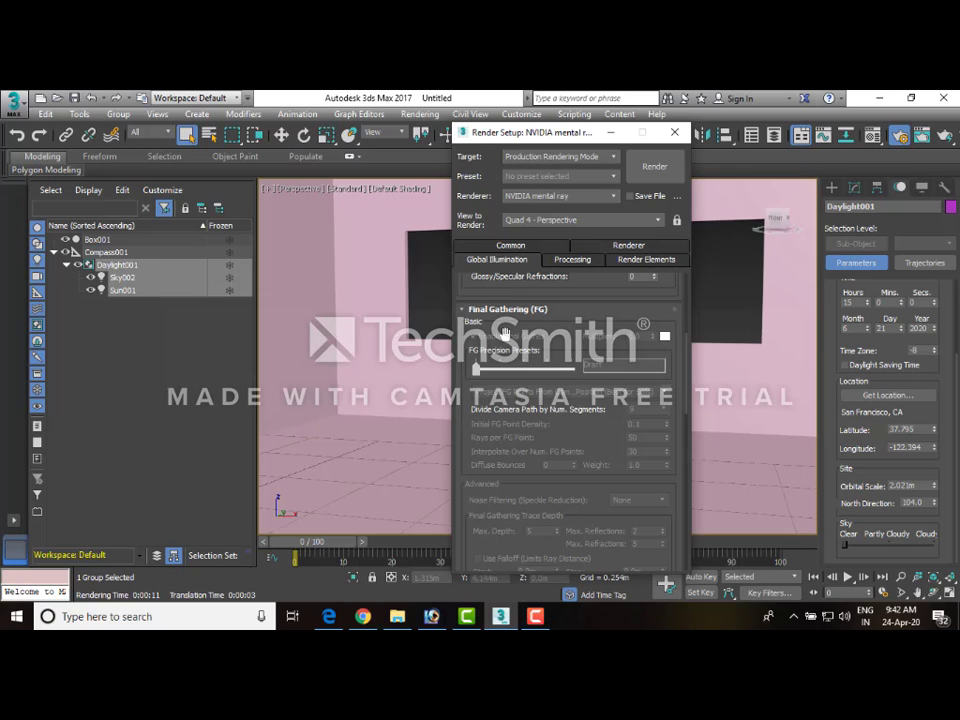
{"action": "scroll", "coordinate": [500, 332], "scroll_direction": "up", "scroll_amount": 4}
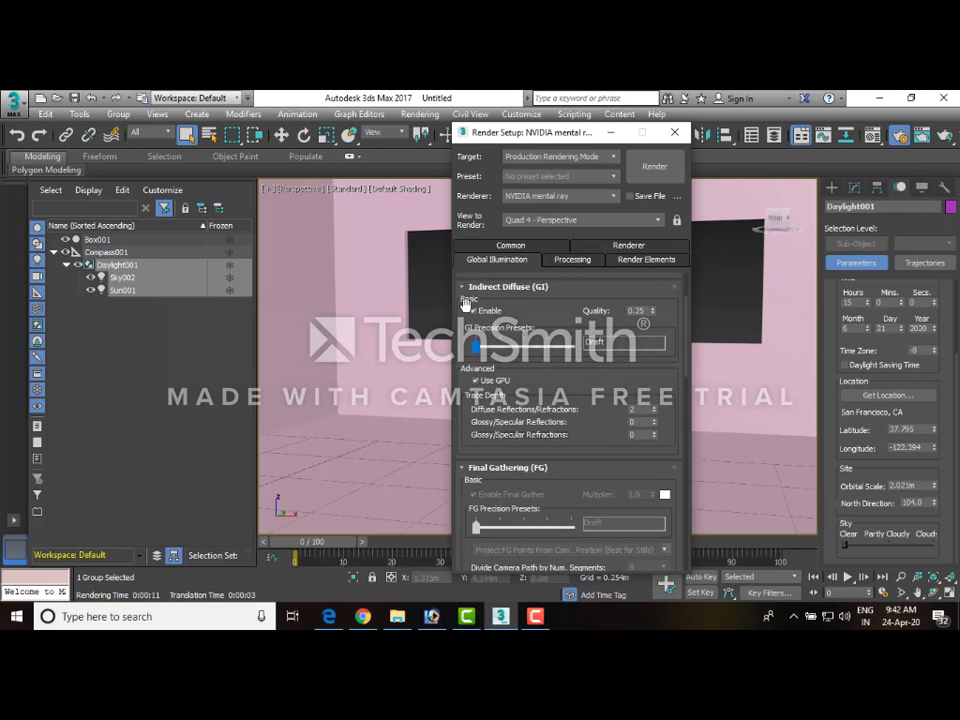
{"action": "left_click", "coordinate": [474, 311]}
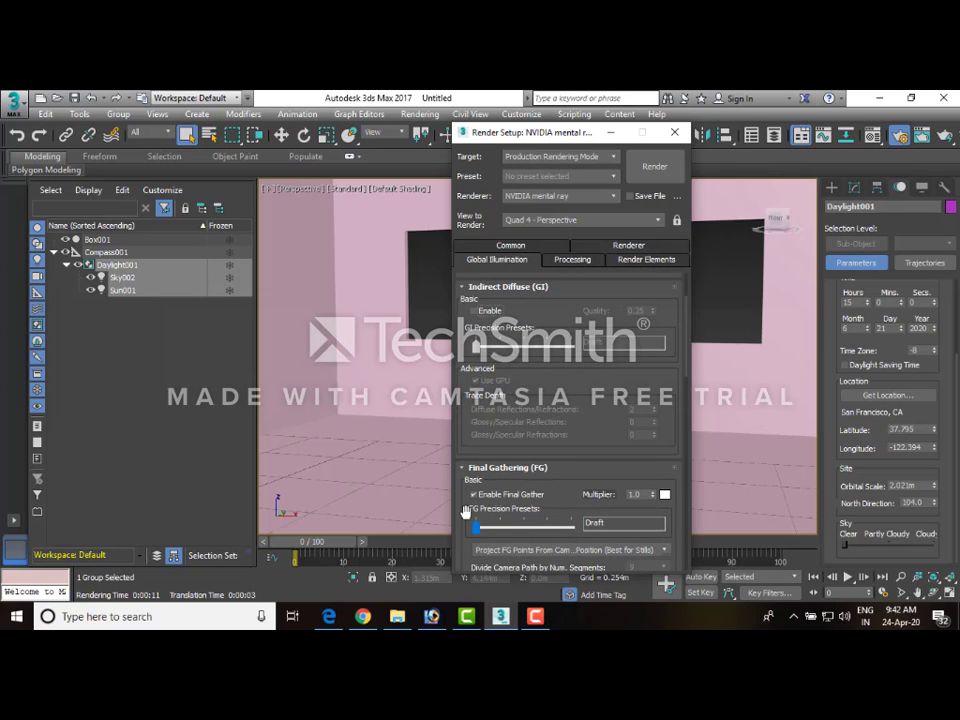
- Set Final Gathering's initial FG point density to 0.2 and its interpolation to 300 FG points
{"action": "scroll", "coordinate": [490, 380], "scroll_direction": "down", "scroll_amount": 3}
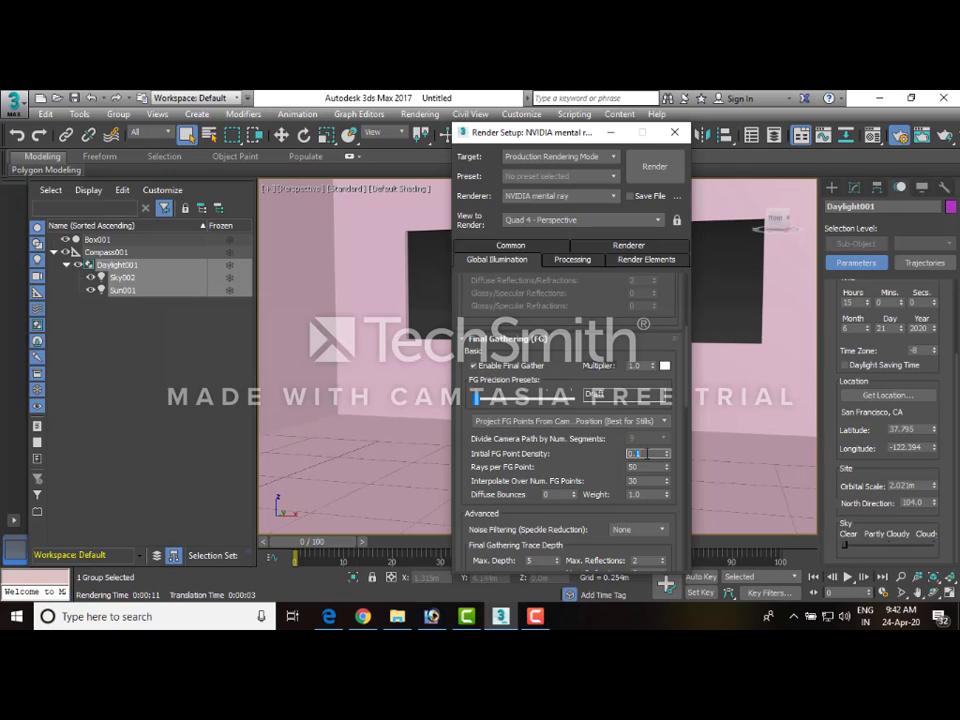
{"action": "scroll", "coordinate": [640, 440], "scroll_direction": "down", "scroll_amount": 2}
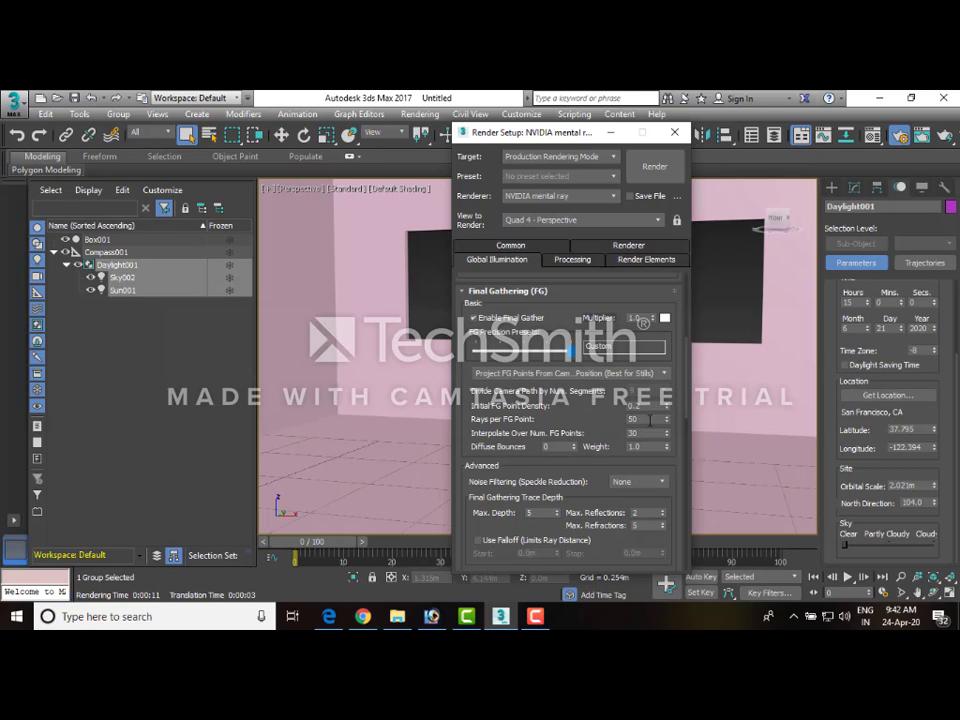
{"action": "left_click", "coordinate": [646, 433]}
{"action": "left_click", "coordinate": [606, 430]}
- Set the Final Gathering noise filtering (speckle reduction) to Extremely High
{"action": "scroll", "coordinate": [584, 365], "scroll_direction": "down", "scroll_amount": 3}
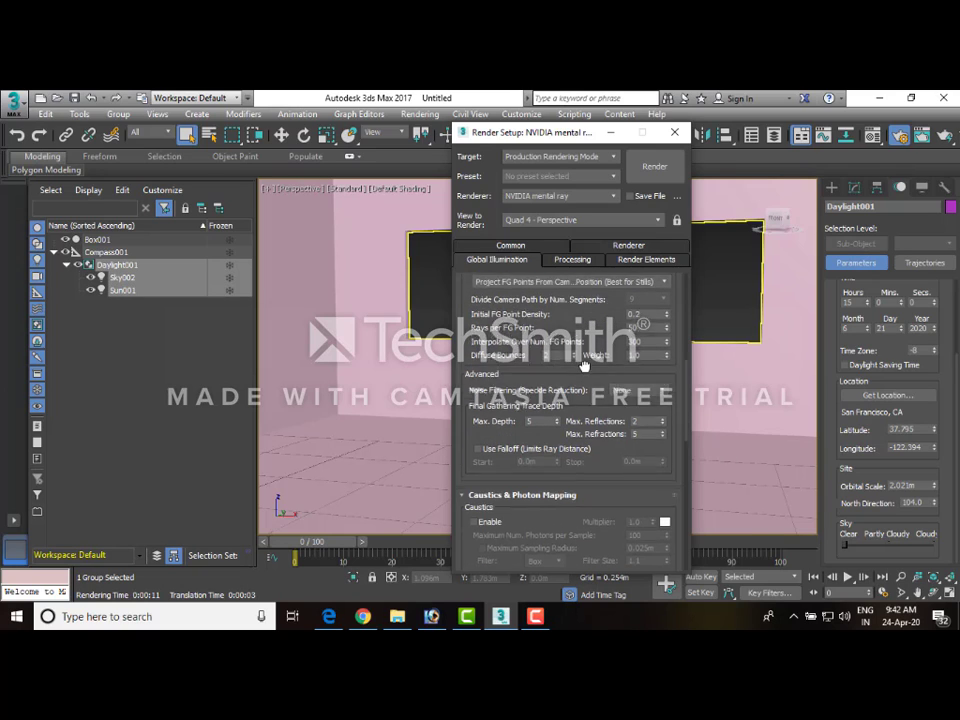
{"action": "left_click_drag", "start_coordinate": [584, 365], "coordinate": [582, 361]}
{"action": "left_click", "coordinate": [625, 389]}
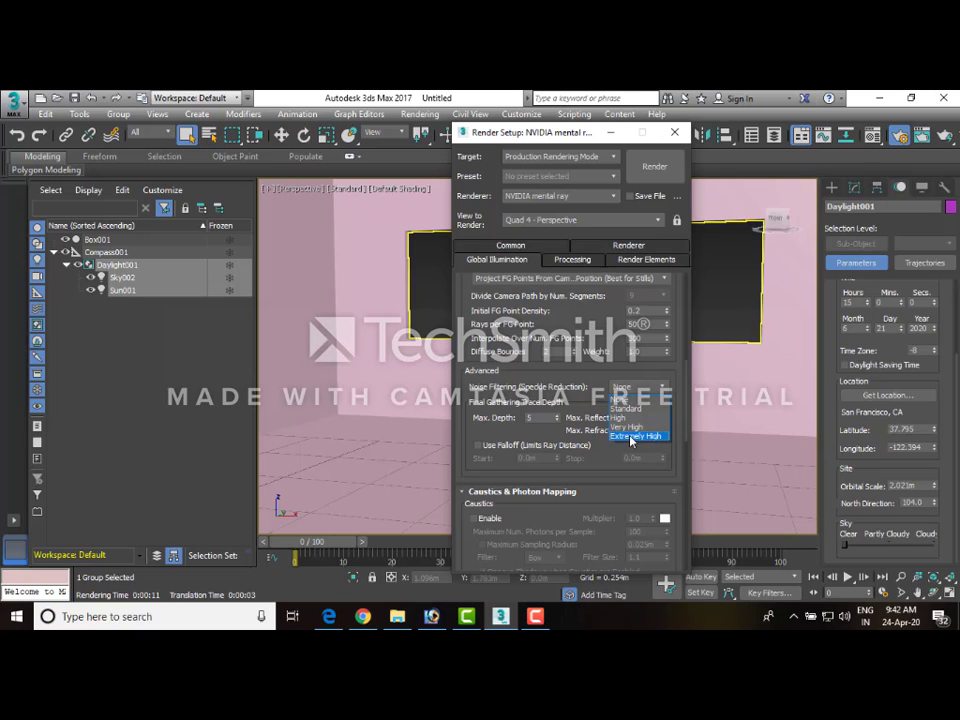
{"action": "left_click", "coordinate": [631, 437]}
{"action": "scroll", "coordinate": [490, 330], "scroll_direction": "down", "scroll_amount": 3}
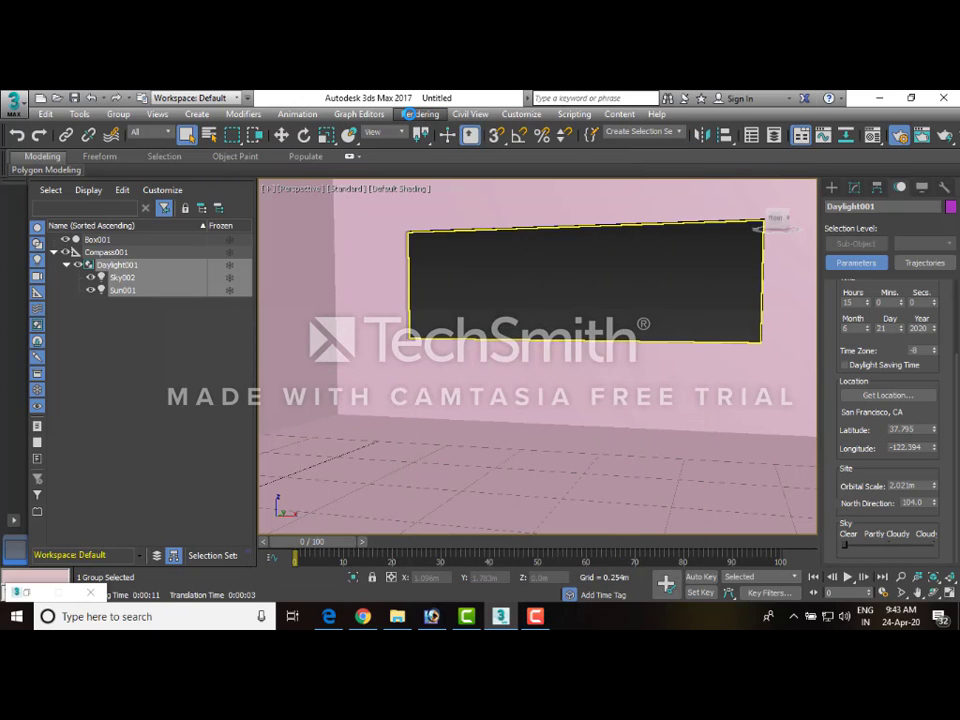
- Set the mr Photographic Exposure Control preset to Physically Based Lighting, Indoor Daylight in the environment settings
{"action": "left_click", "coordinate": [418, 113]}
{"action": "left_click", "coordinate": [460, 305]}
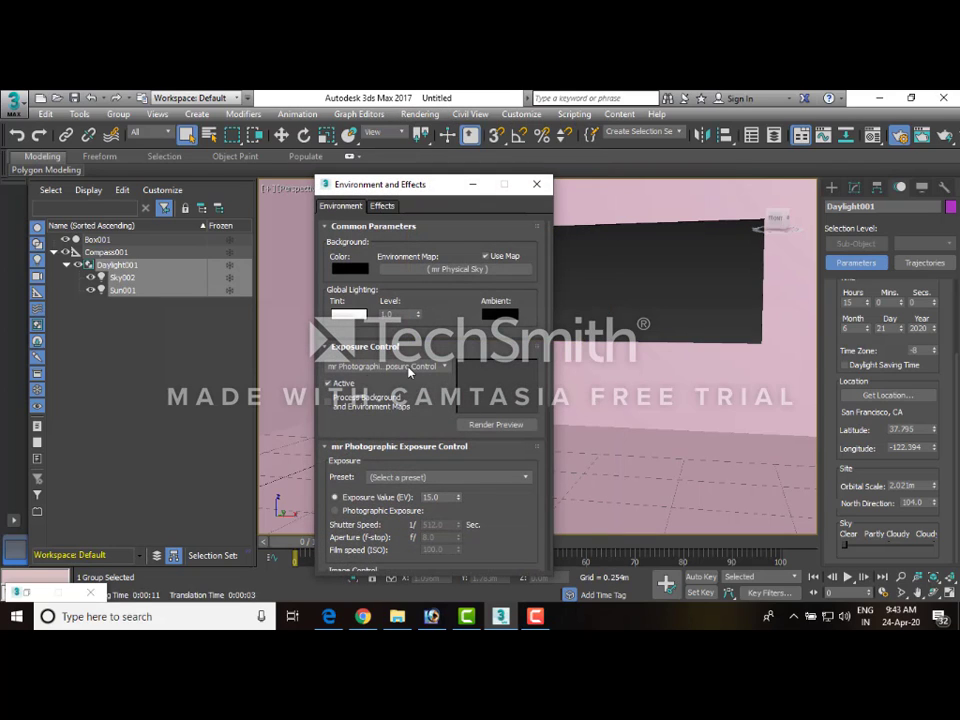
{"action": "left_click", "coordinate": [443, 479]}
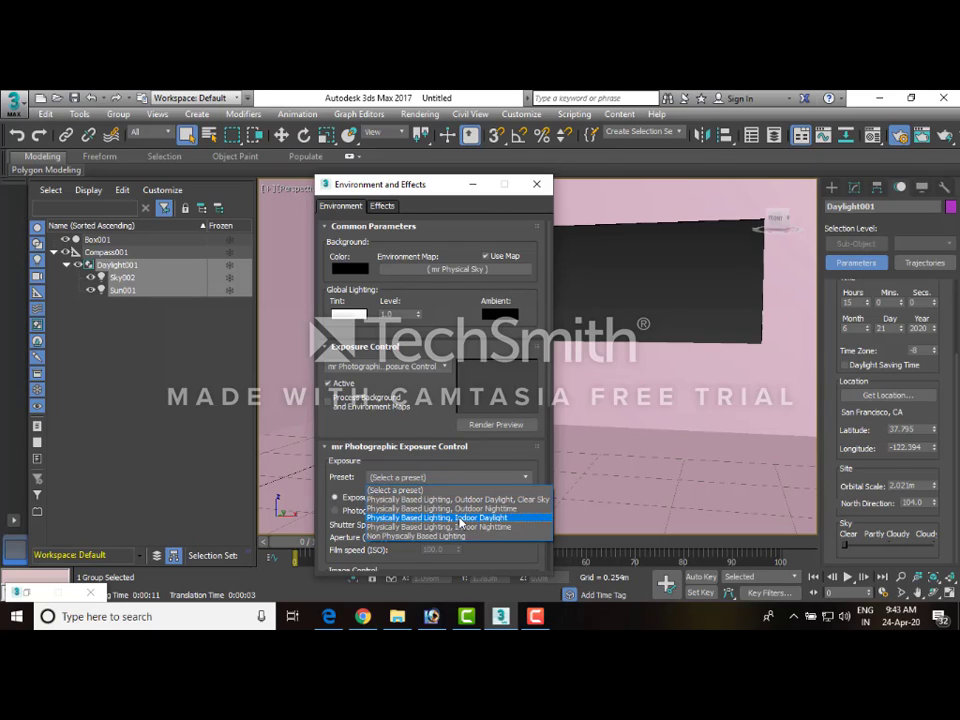
{"action": "left_click", "coordinate": [460, 517]}
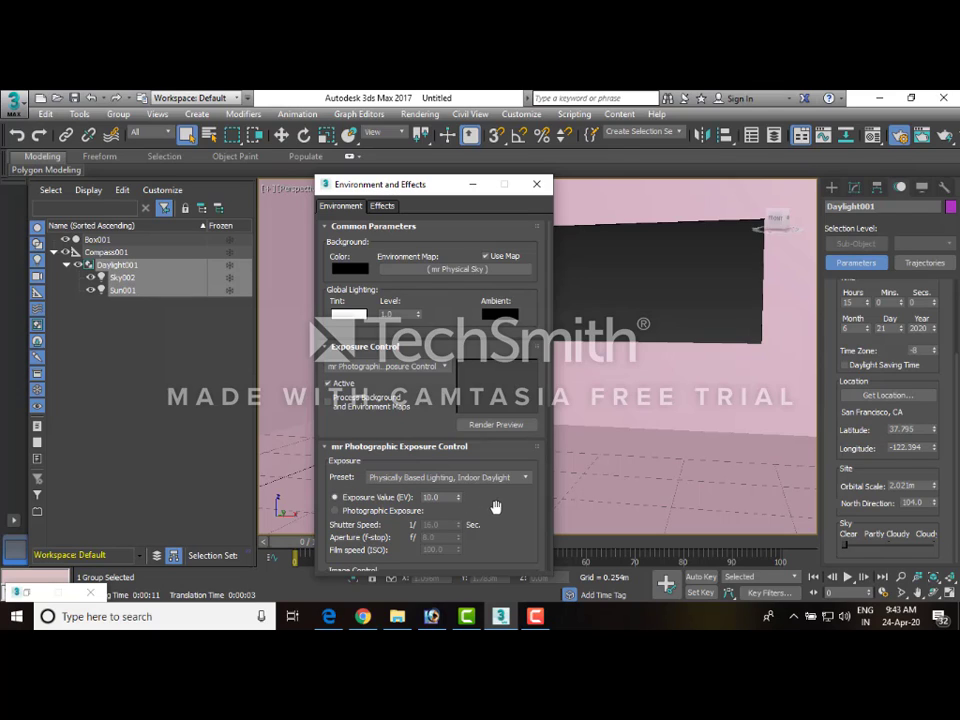
- Render a test of the room's interior with the indoor daylight exposure, and move the rendered frame aside to uncover the exposure settings
{"action": "key", "text": "shift+q"}
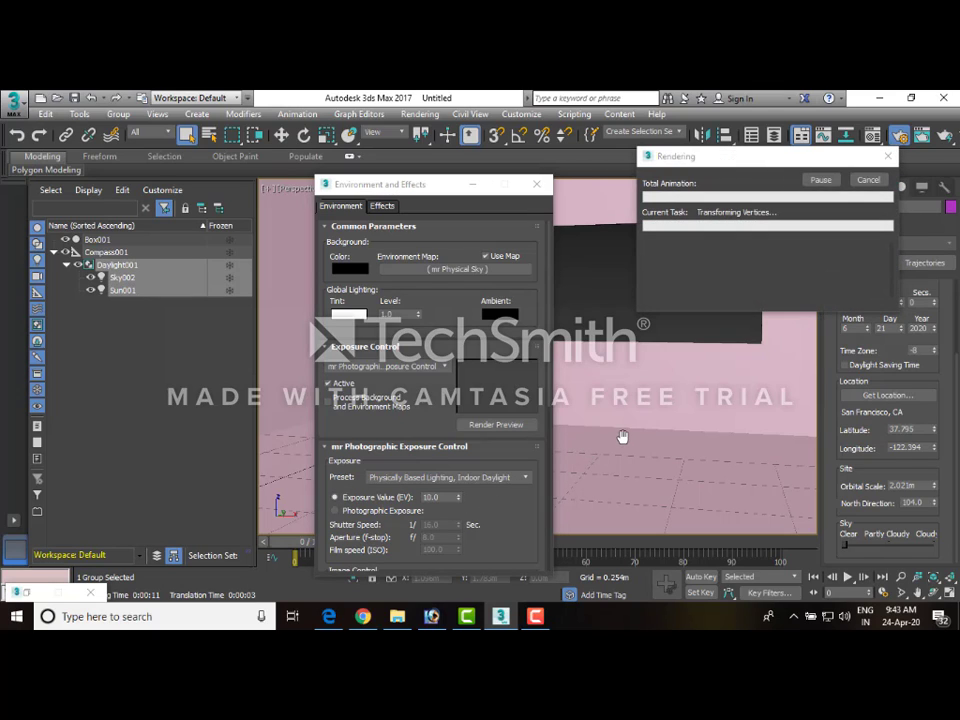
{"action": "left_click", "coordinate": [535, 616]}
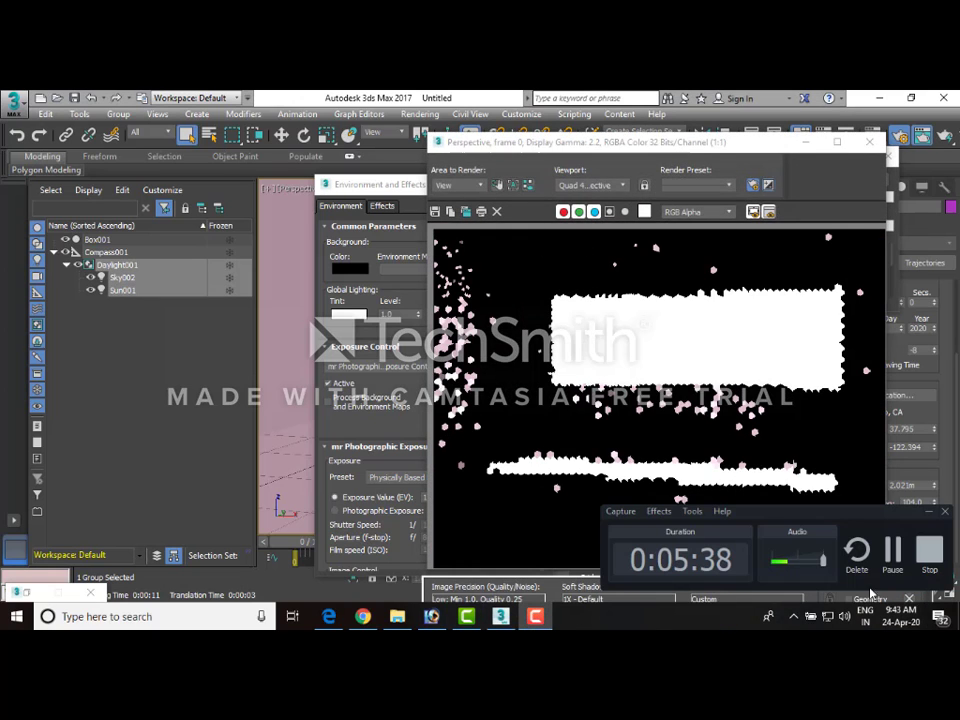
{"action": "left_click", "coordinate": [892, 554]}
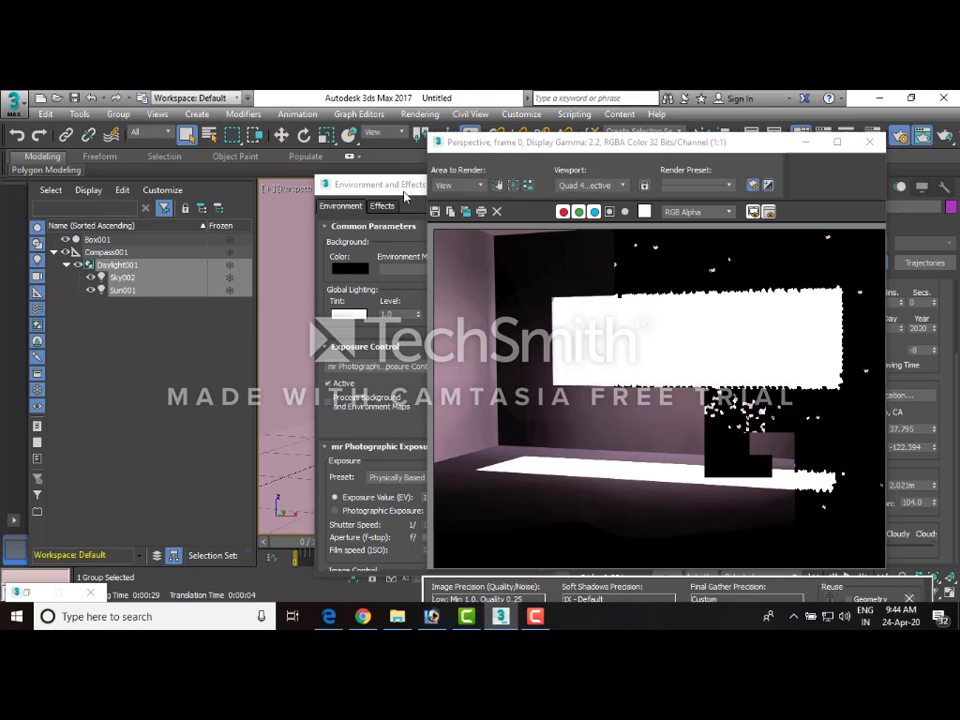
{"action": "left_click_drag", "start_coordinate": [496, 142], "coordinate": [590, 162]}
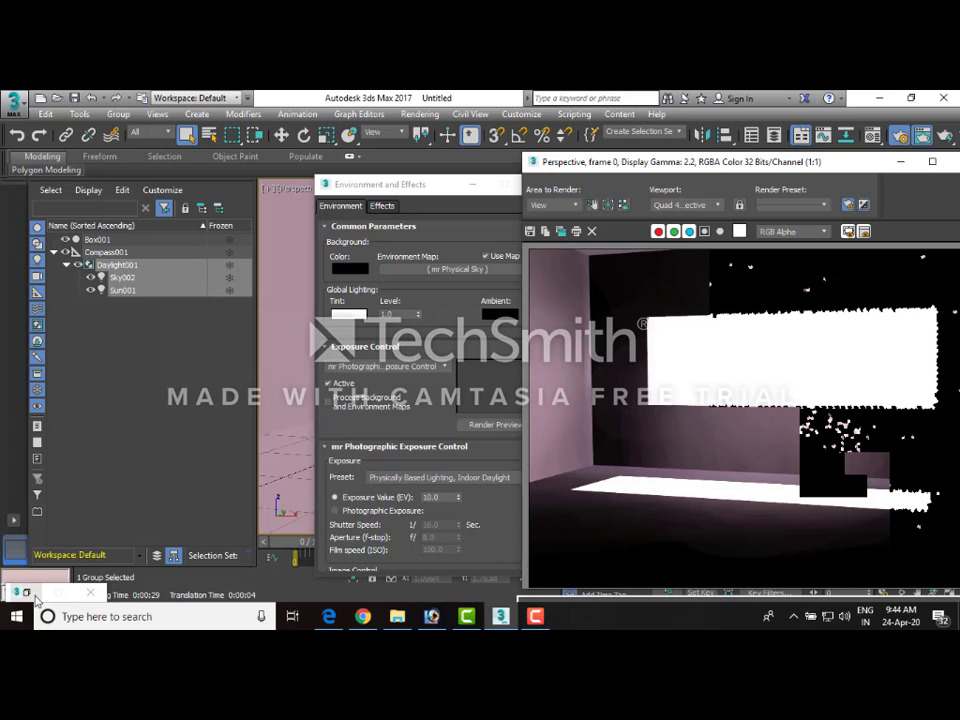
- Enable Use Falloff (Limits Ray Distance) for Final Gathering in the mental ray render settings
{"action": "key", "text": "F10"}
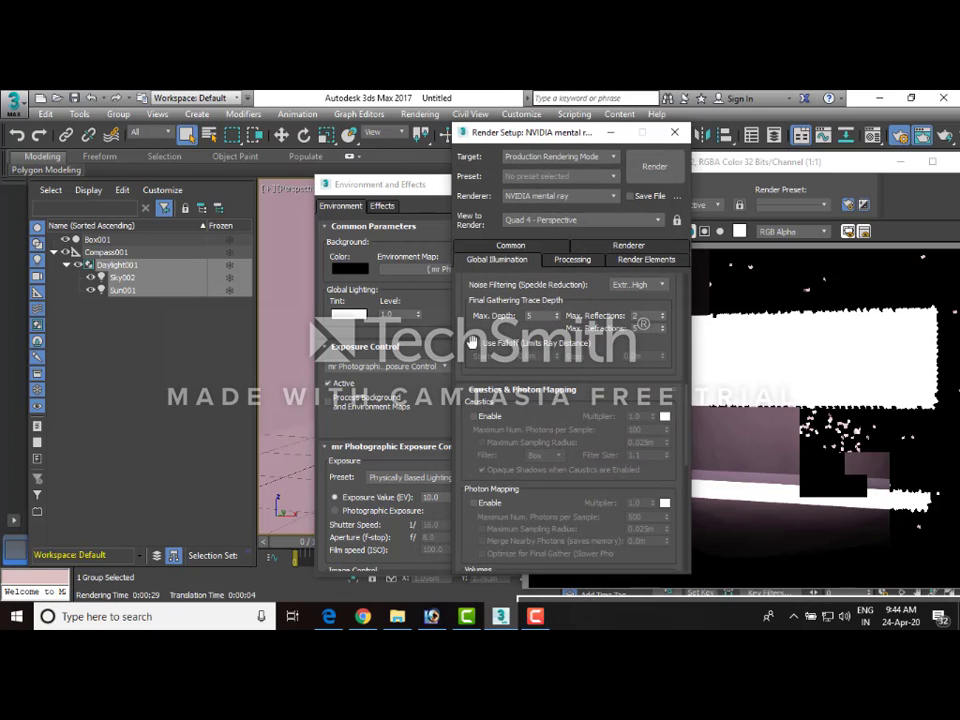
{"action": "left_click", "coordinate": [478, 343]}
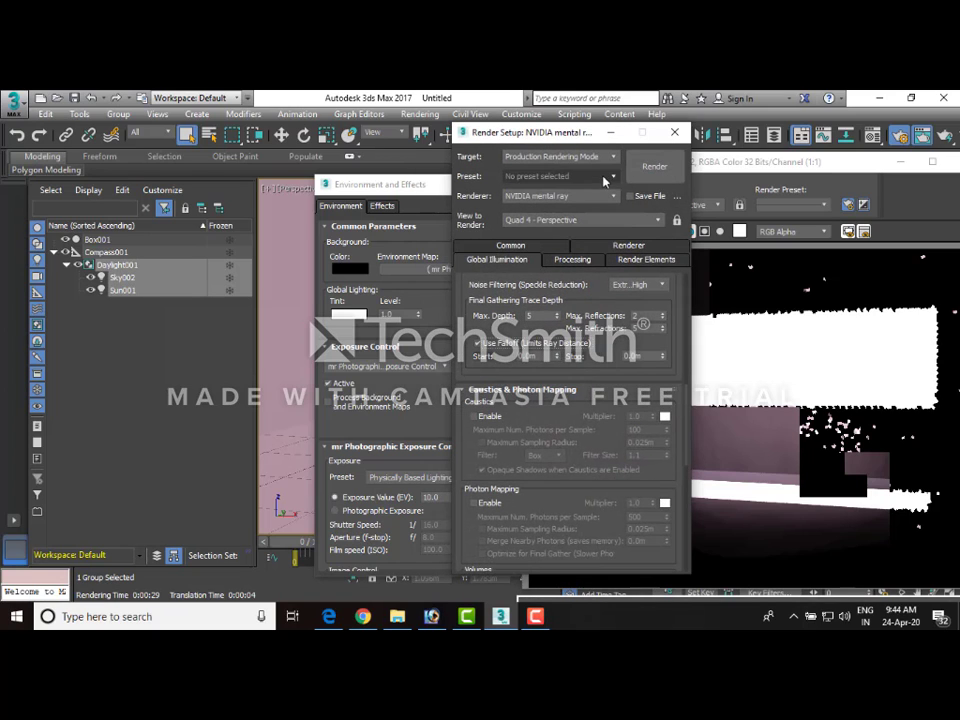
- Switch the scene's display unit scale to Generic Units
{"action": "left_click", "coordinate": [521, 114]}
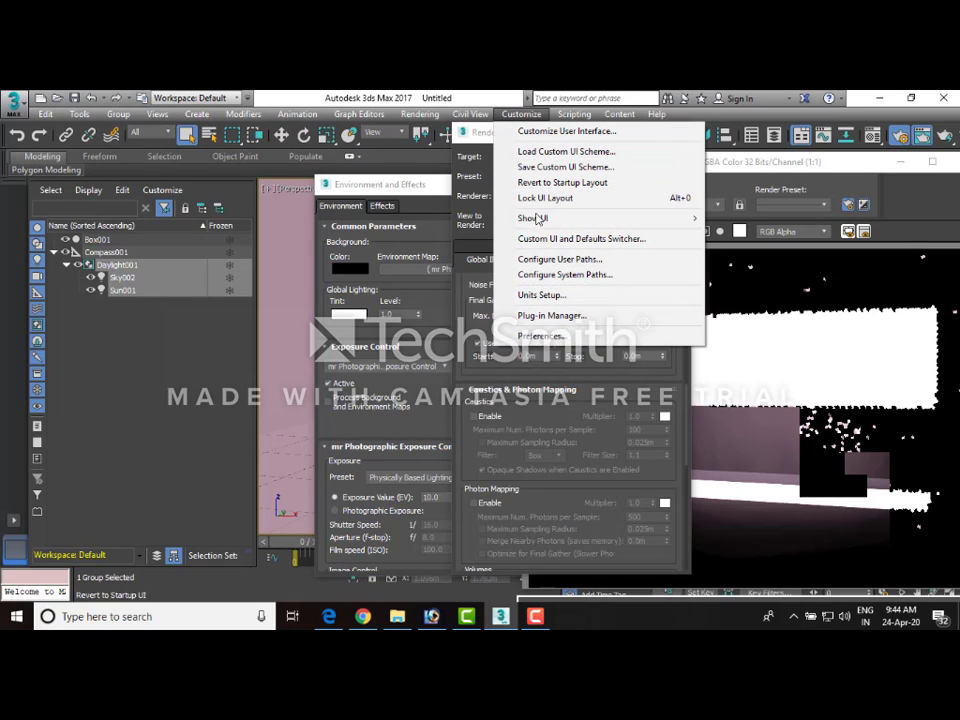
{"action": "left_click", "coordinate": [546, 295]}
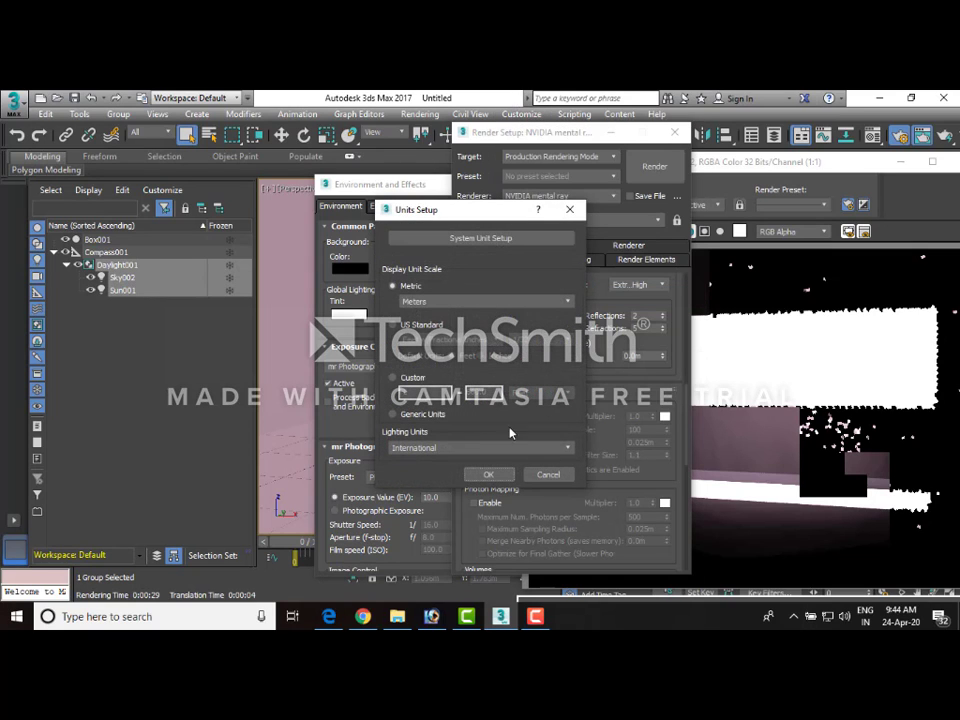
{"action": "left_click", "coordinate": [407, 416]}
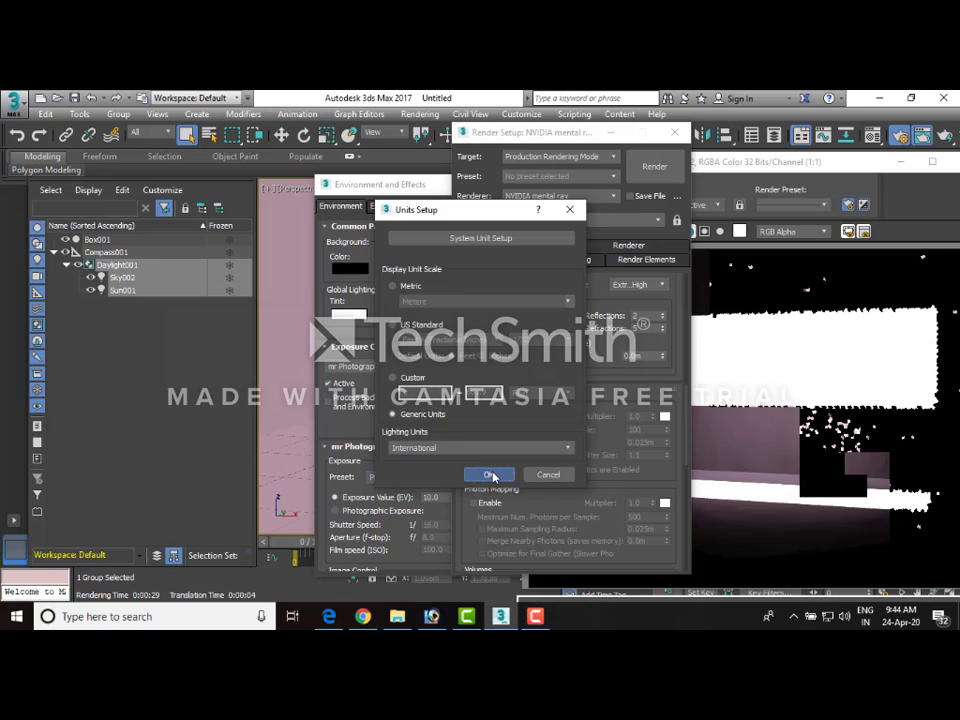
{"action": "left_click", "coordinate": [490, 475]}
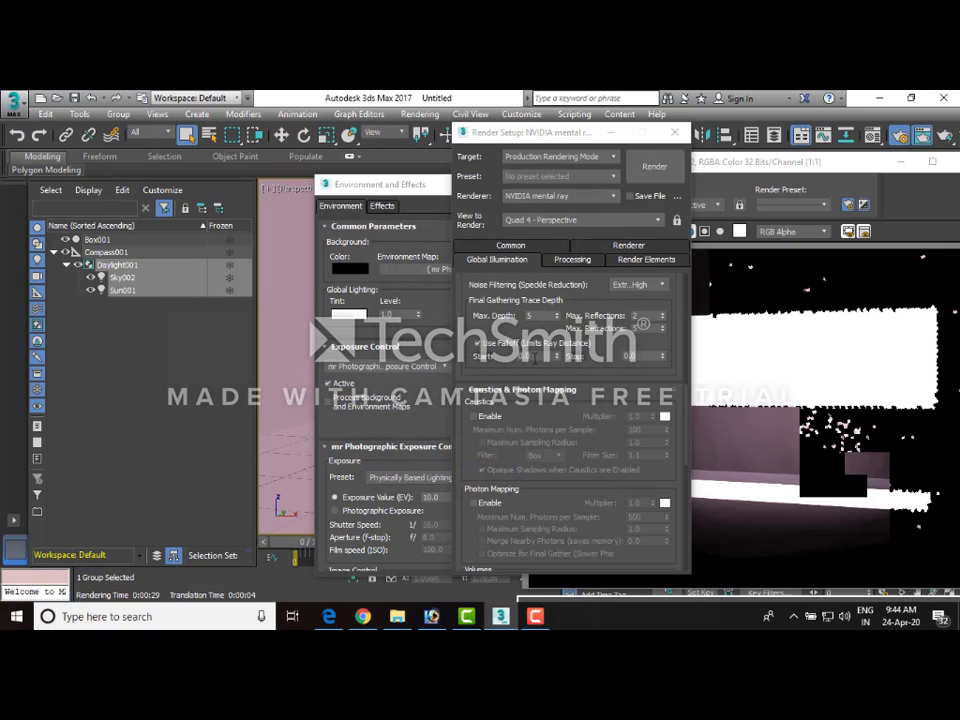
- Set the Final Gathering falloff start to 10 and stop to 1000, and render the room's interior again
{"action": "double_click", "coordinate": [525, 356]}
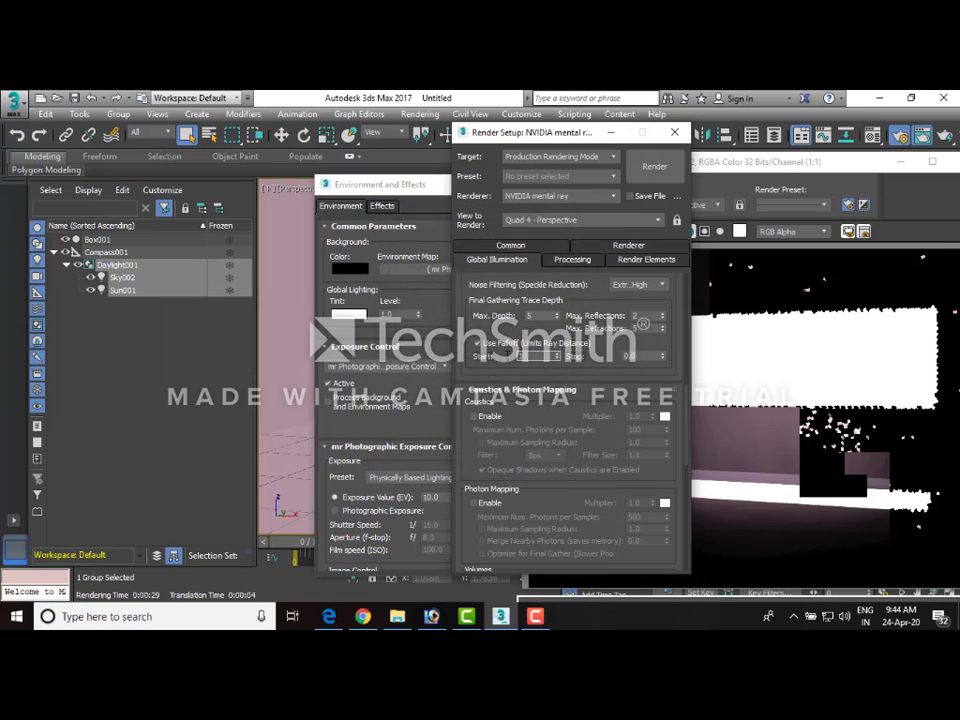
{"action": "double_click", "coordinate": [640, 356]}
{"action": "left_click", "coordinate": [628, 373]}
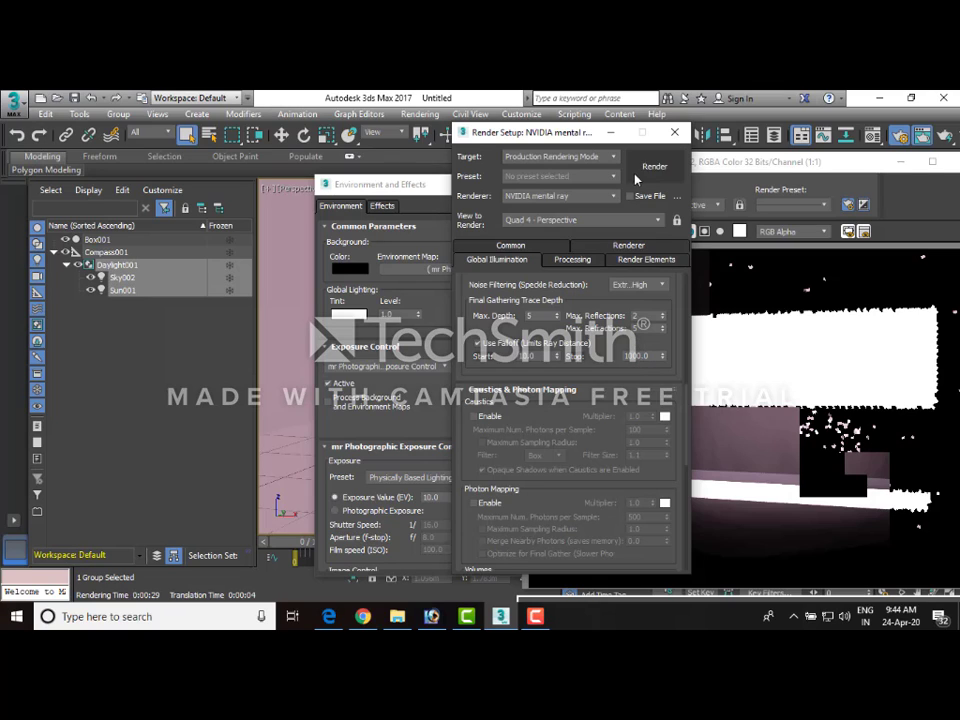
{"action": "key", "text": "shift+q"}
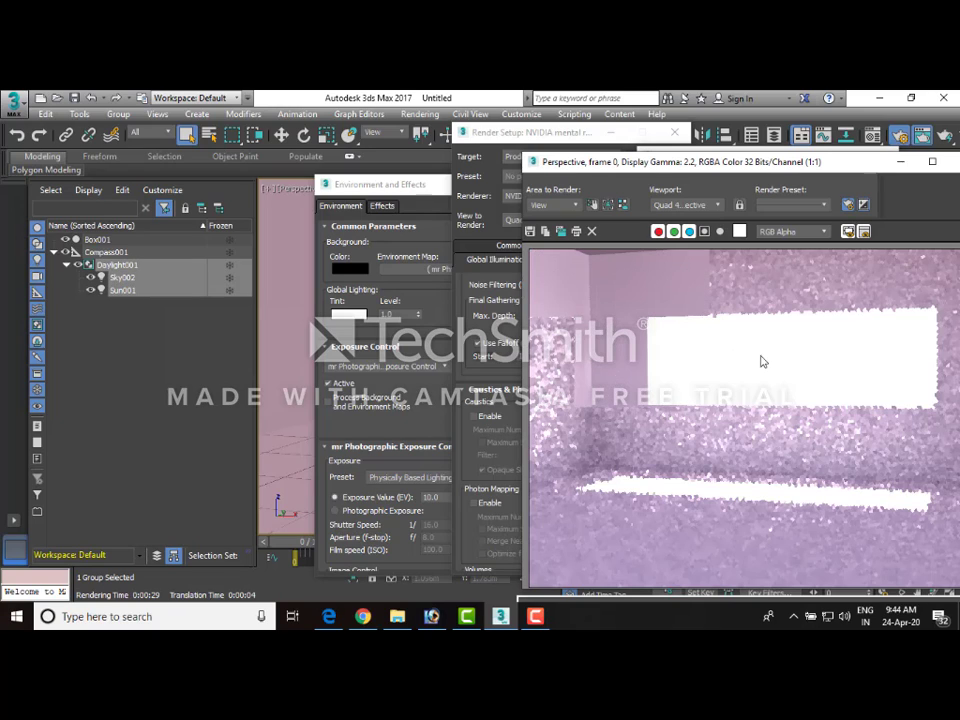
{"action": "left_click", "coordinate": [537, 617]}
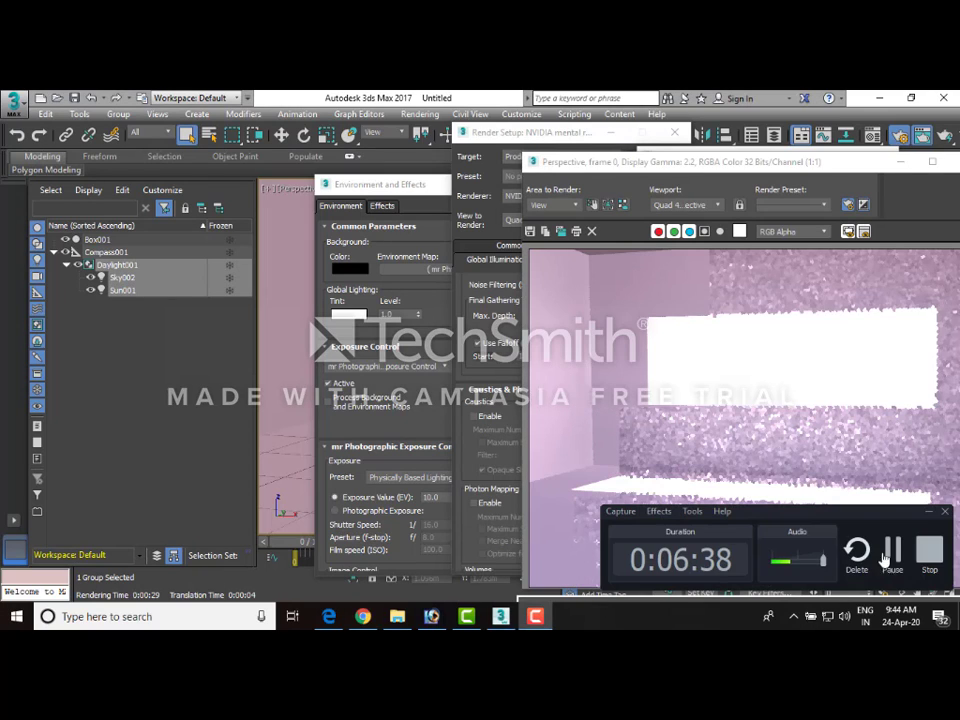